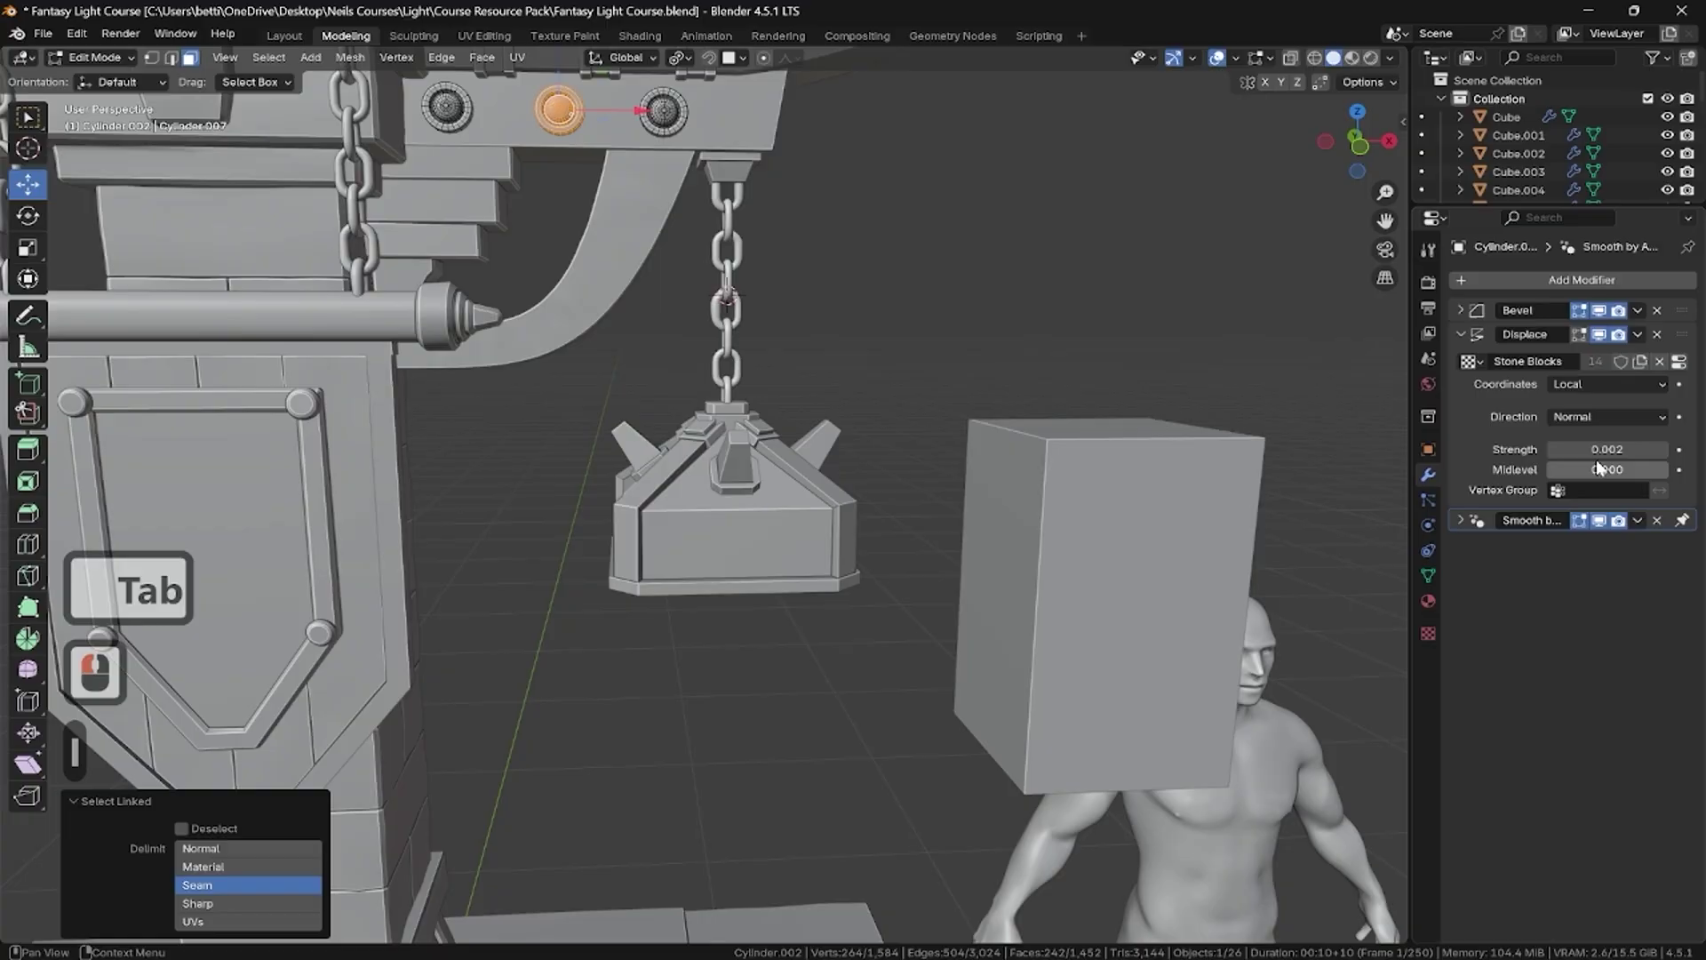
Step: Separate the duplicated stud into its own object with its origin set to geometry
key("p")
left_click(1049, 293)
key("Tab")
right_click(820, 213)
left_click(993, 333)
Step: Move the new stud down below the first, then unwrap the hollow block mesh
left_click_drag(803, 287, 907, 541)
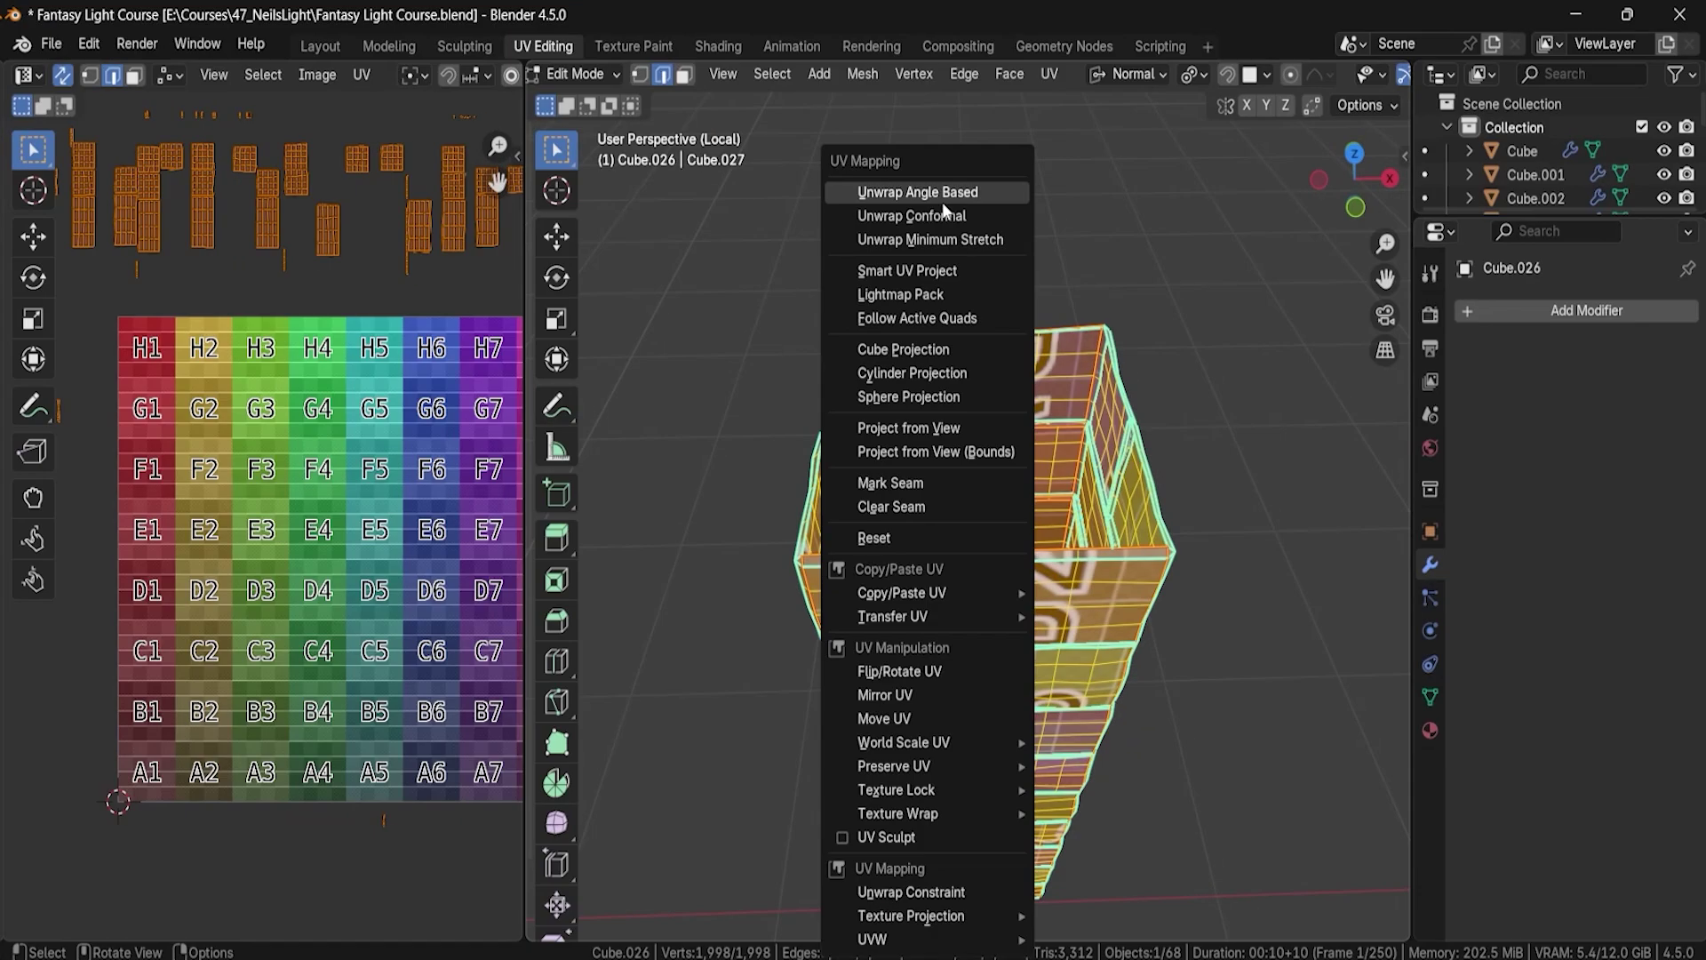
left_click(911, 215)
scroll(308, 533, "up", 1)
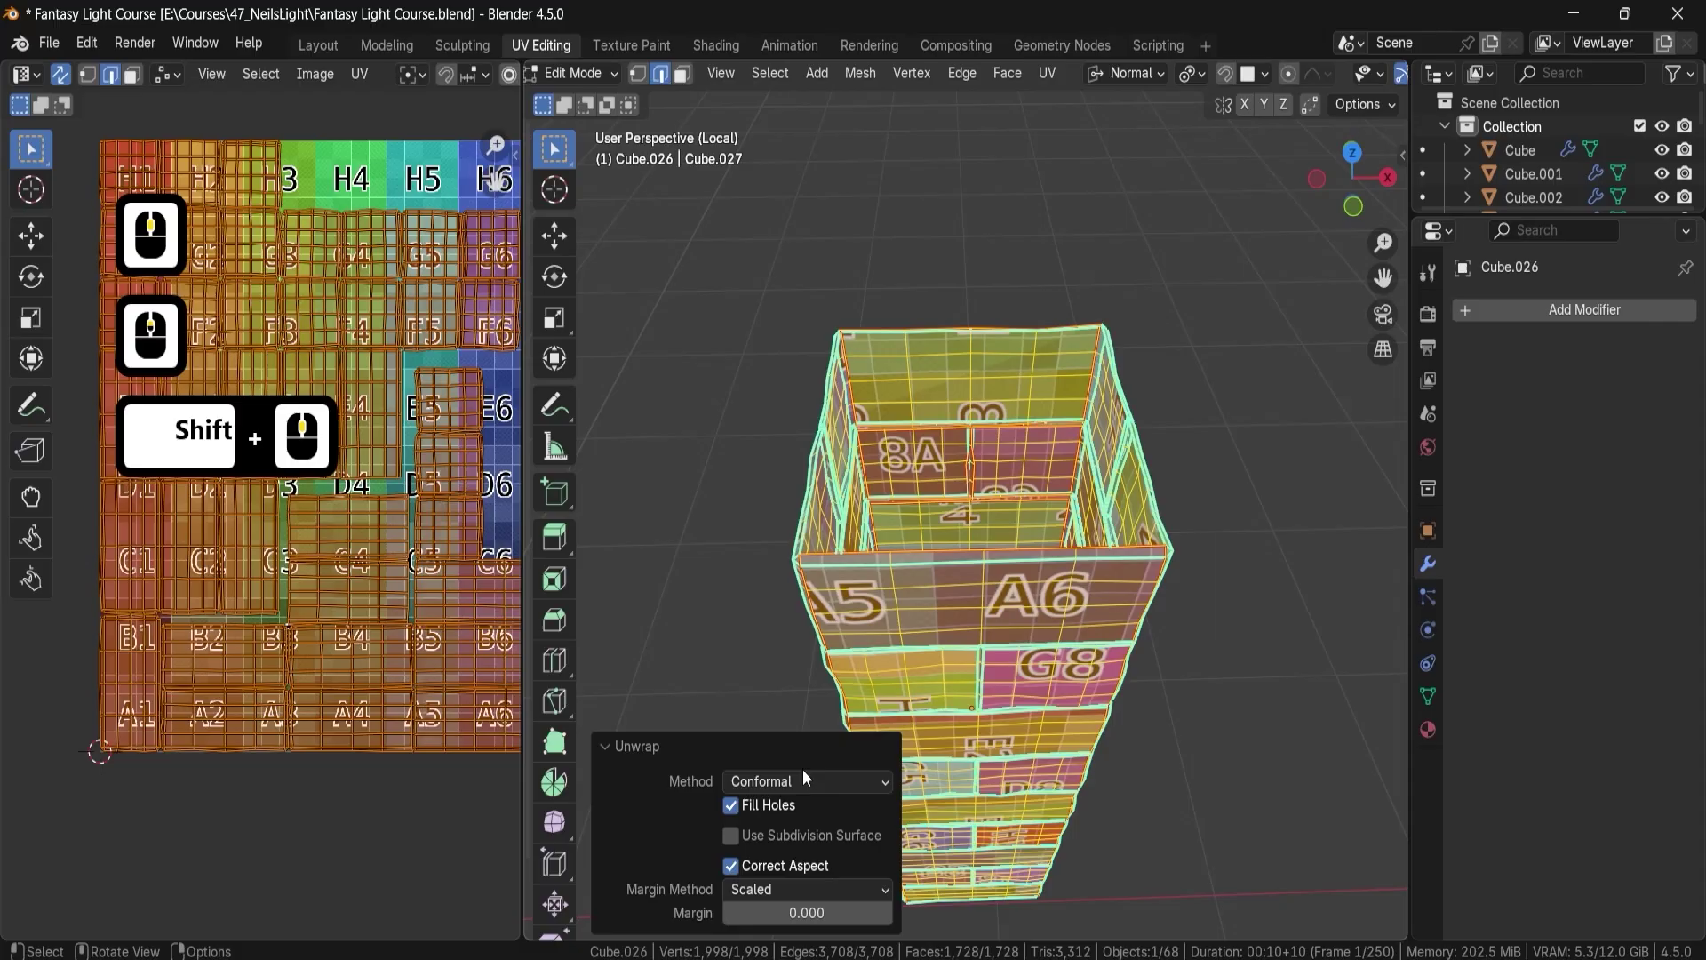
left_click(786, 859)
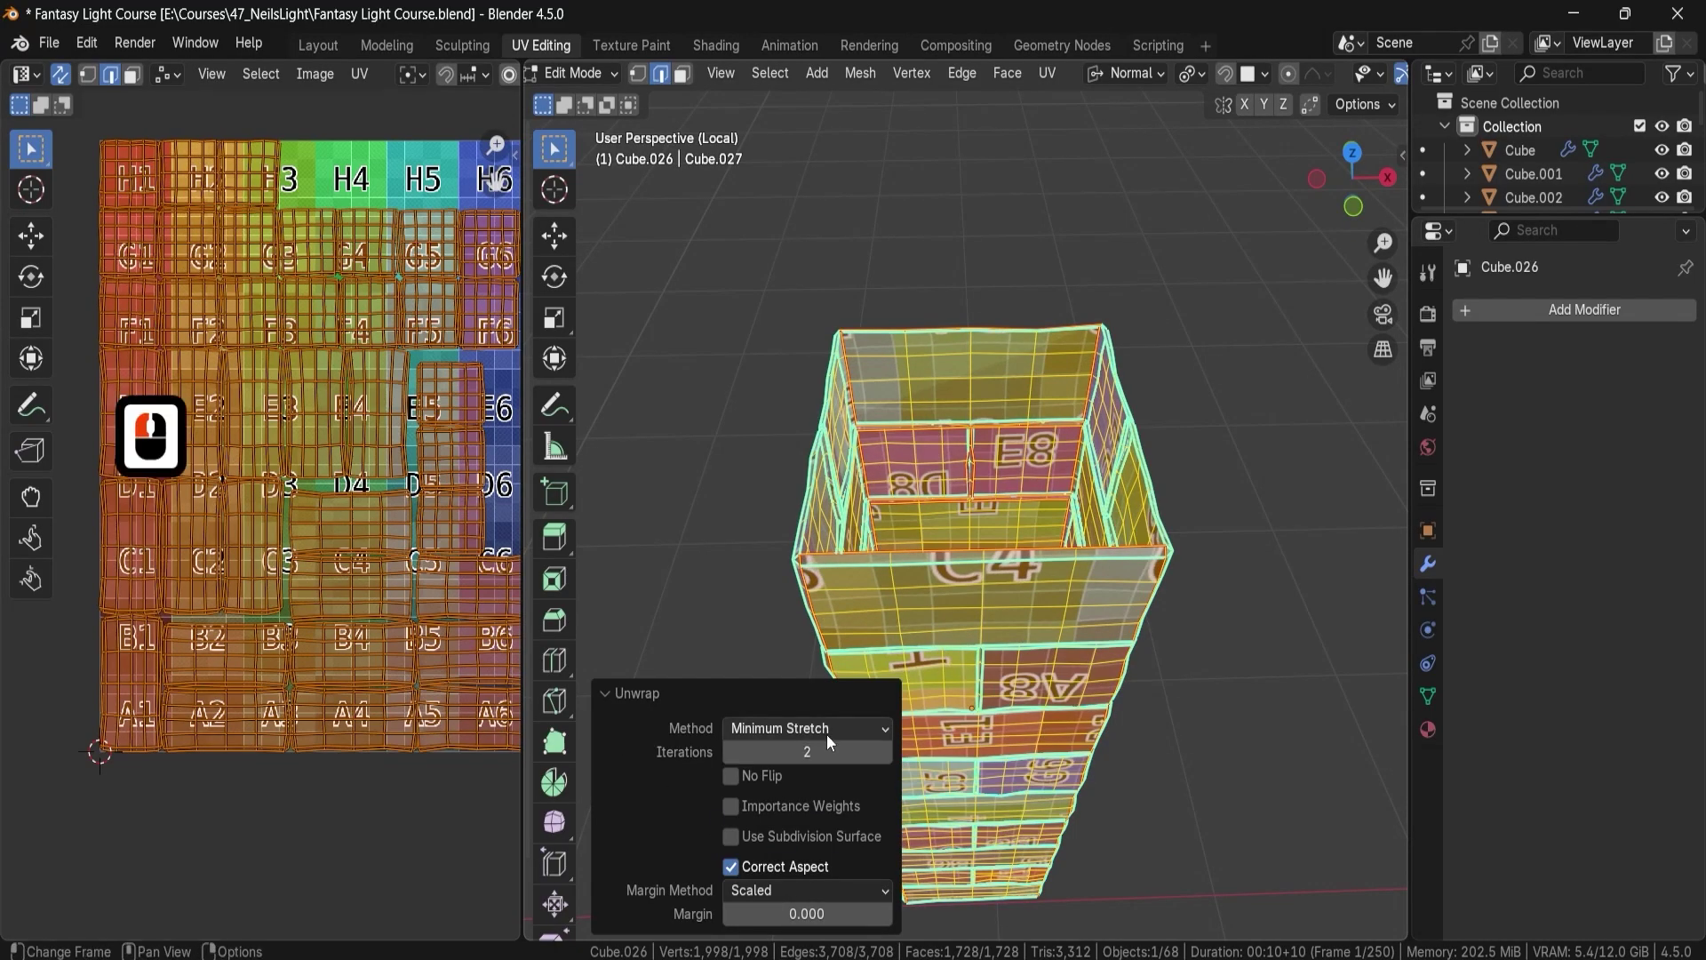
scroll(827, 734, "up", 1, "ctrl")
scroll(325, 648, "up", 5)
scroll(324, 648, "down", 4)
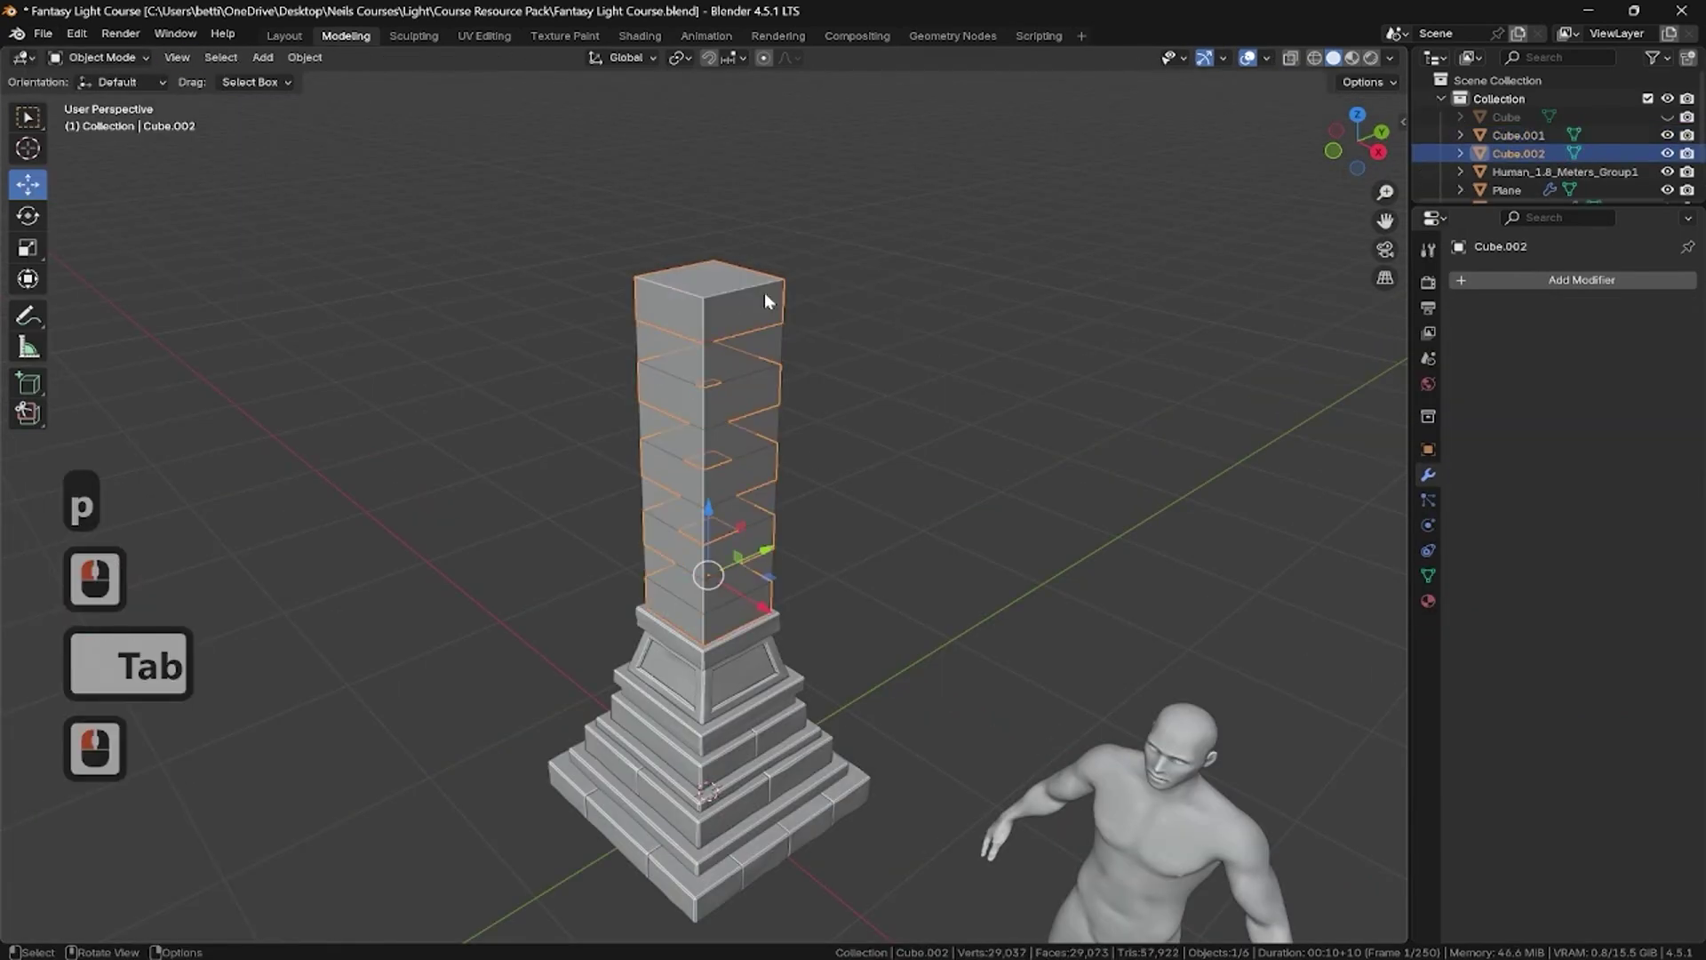
Step: Fill the open tops of the stacked column rings
key("h")
left_click(791, 381)
key("Tab")
key("a")
left_click(349, 56)
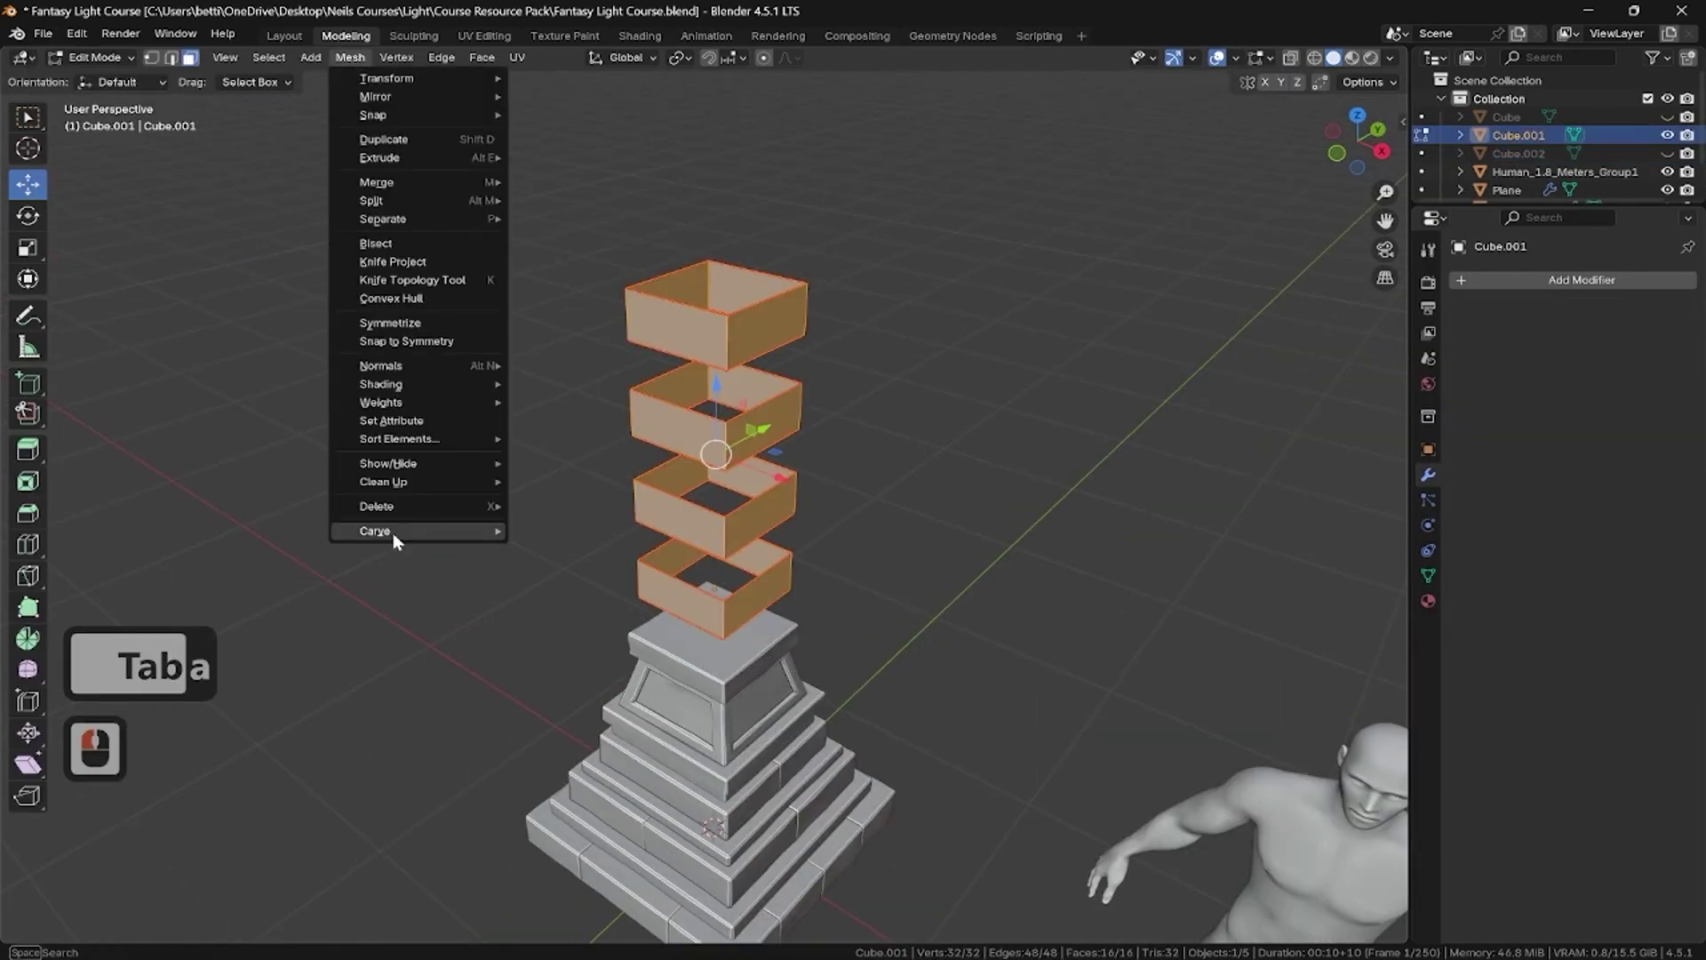
left_click(573, 560)
key("Tab")
Step: Isolate the stacked block object and begin adding edge loops to it
left_click(572, 140)
key("h")
key("Tab")
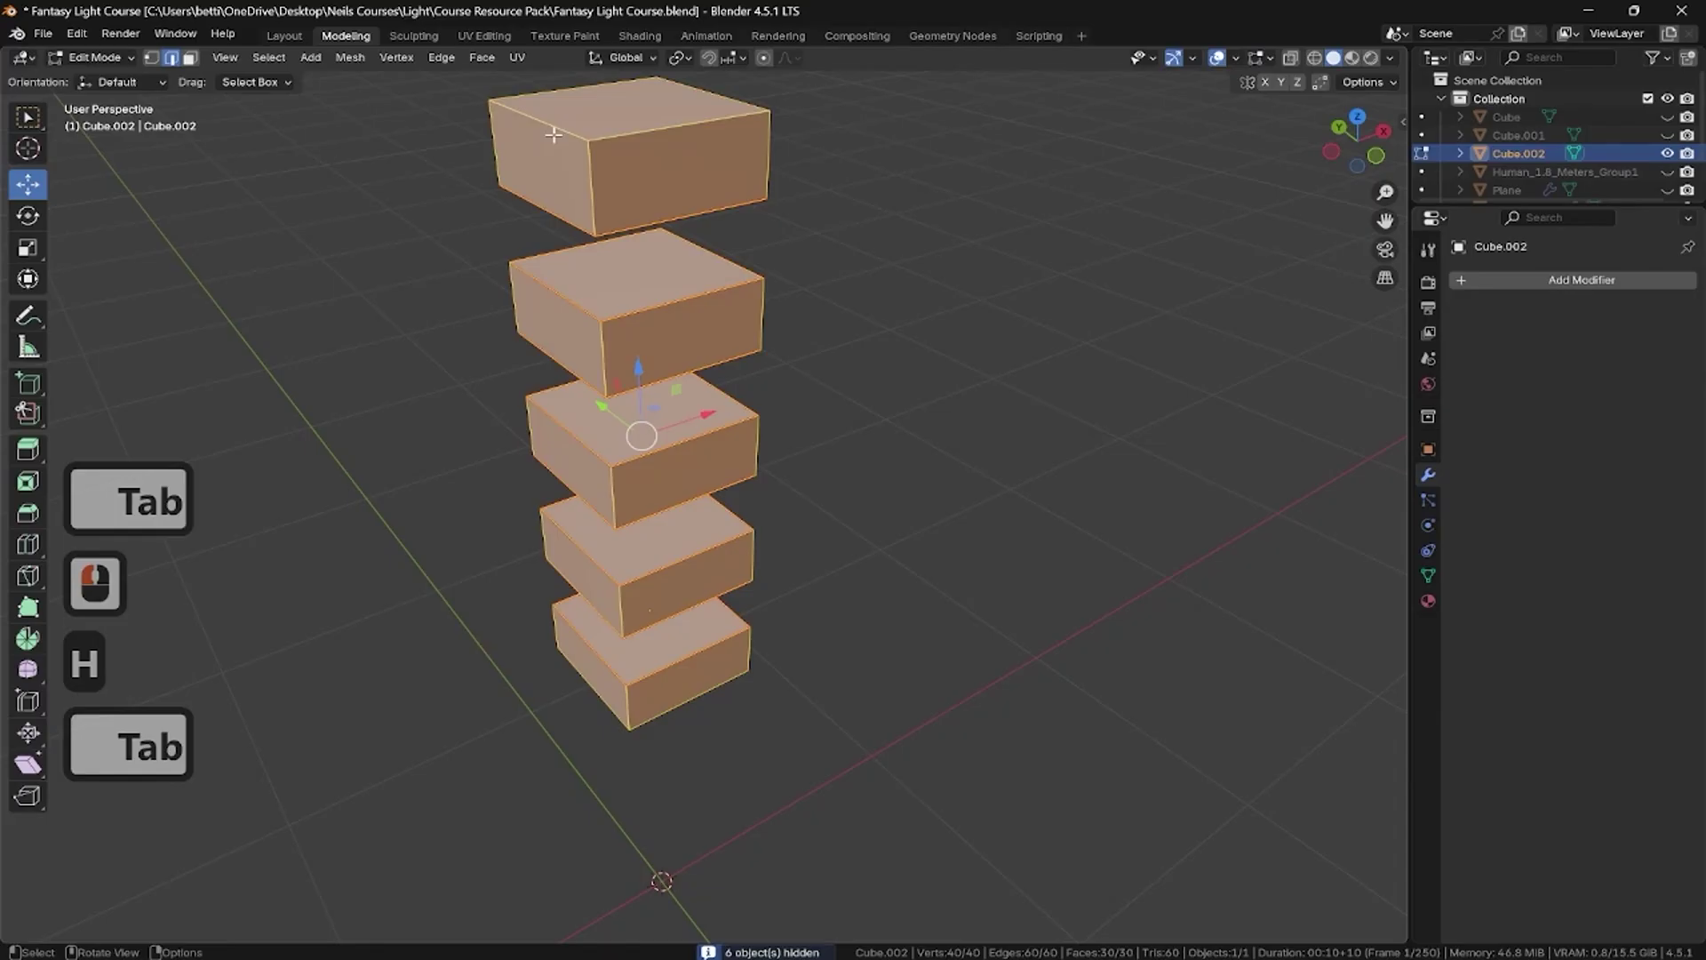
key("ctrl+r")
left_click(690, 393)
middle_click_drag(691, 393, 683, 360)
middle_click_drag(684, 360, 677, 326, "shift")
Step: Add a vertical loop cut through the blocks and select the bottom block's edge loop
key("ctrl+r")
left_click(670, 583)
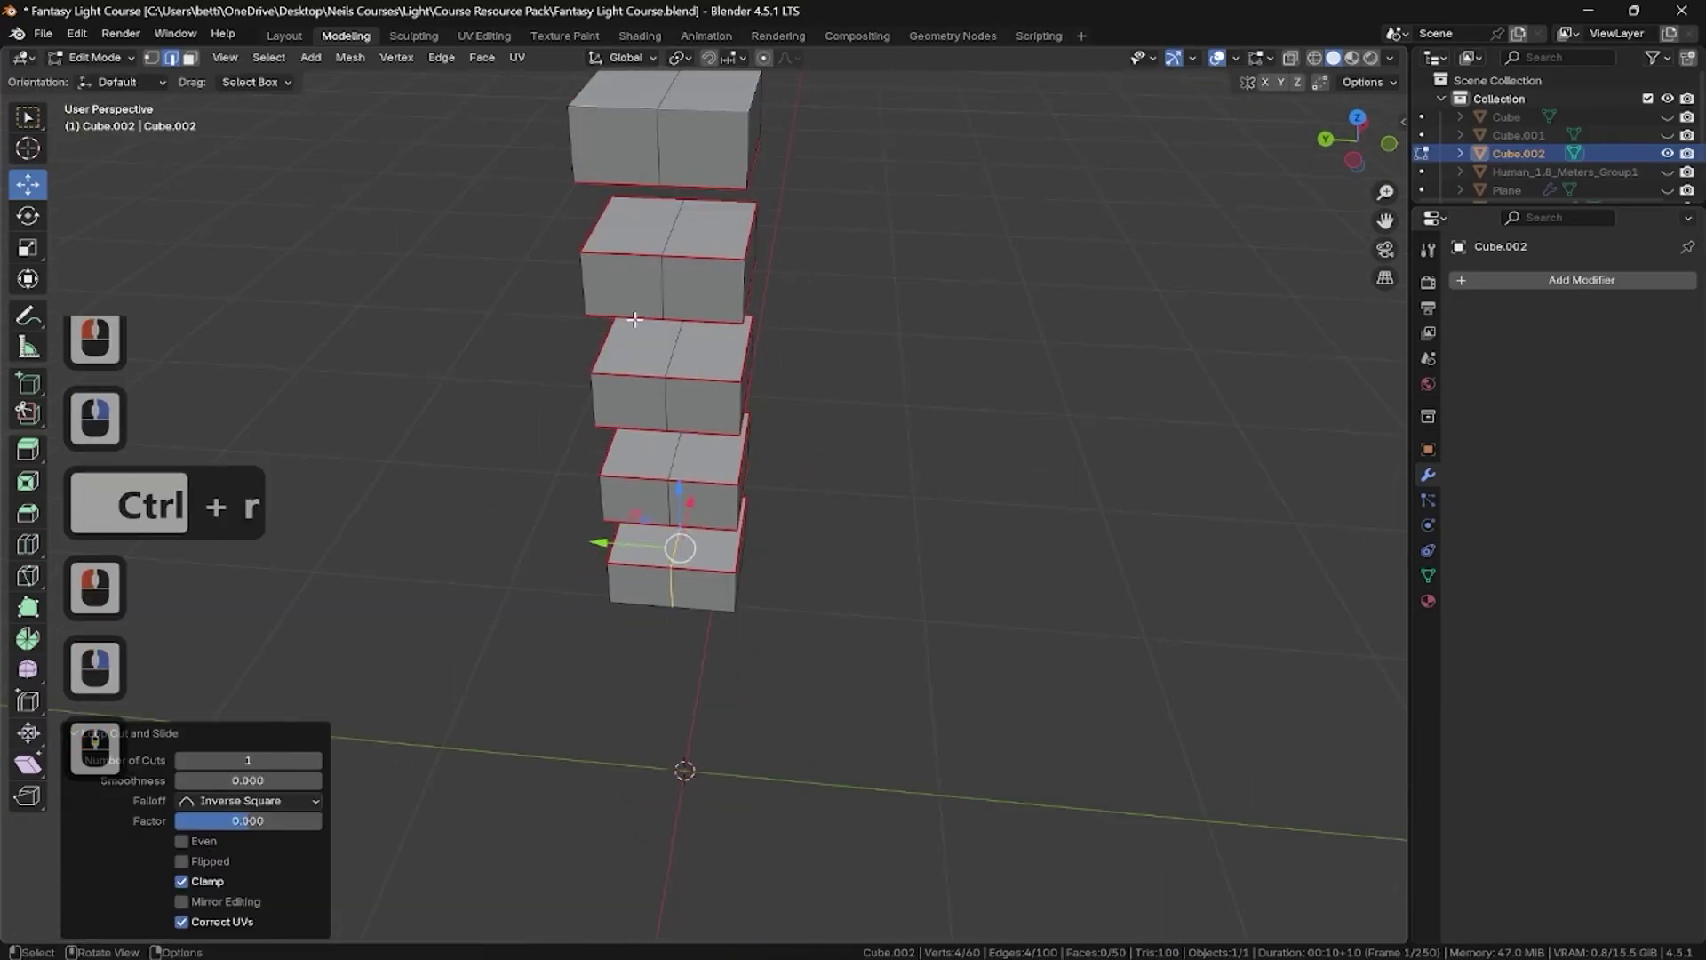
key("a")
key("ctrl+e")
left_click(755, 463)
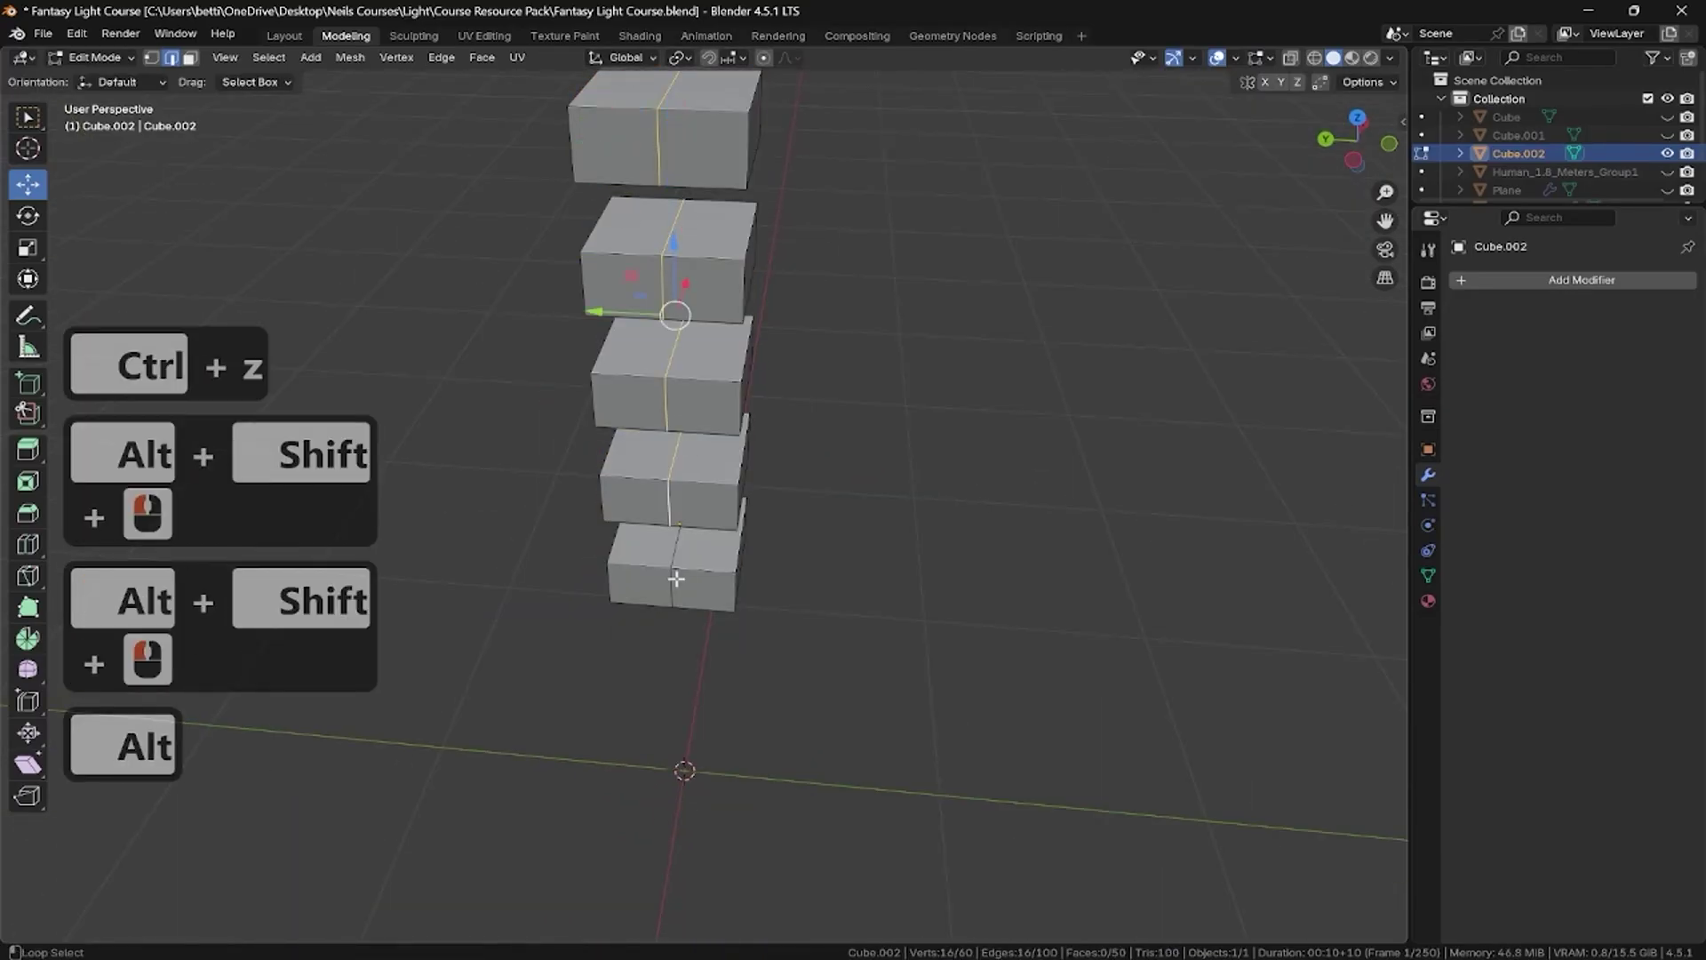
left_click(676, 578, "alt+shift")
middle_click_drag(676, 577, 827, 346)
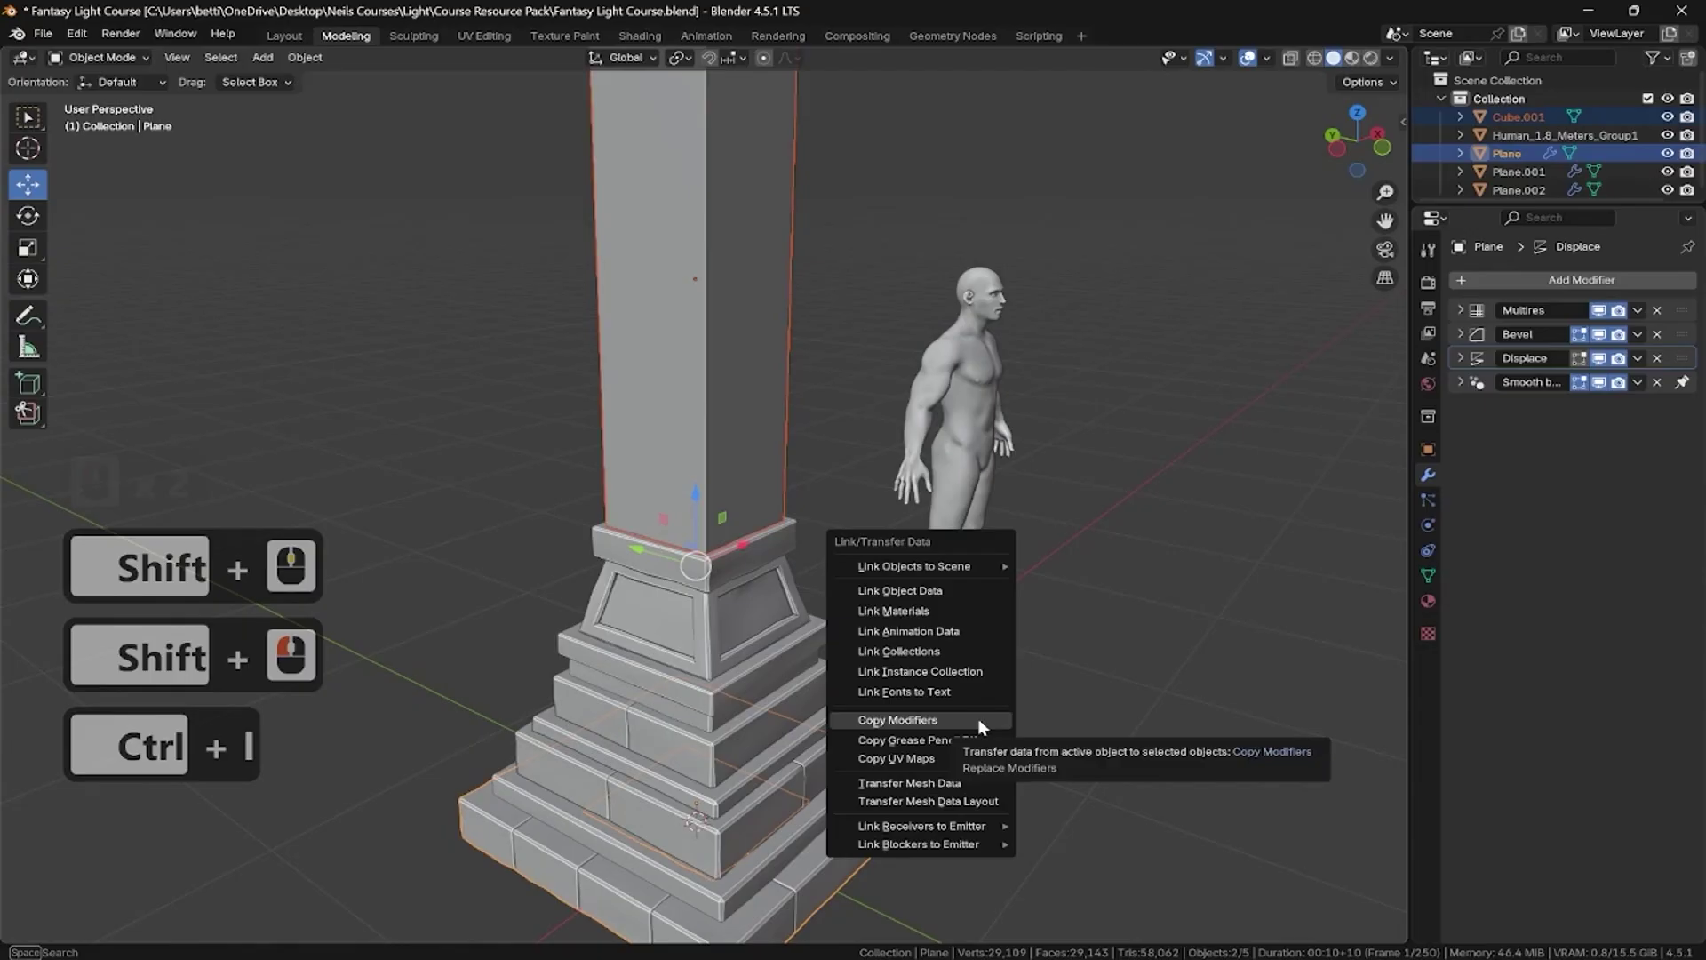
Step: Copy the base's stone modifiers onto the column to give it brick detail
left_click(1556, 339)
left_click(1530, 488)
scroll(821, 367, "down", 3)
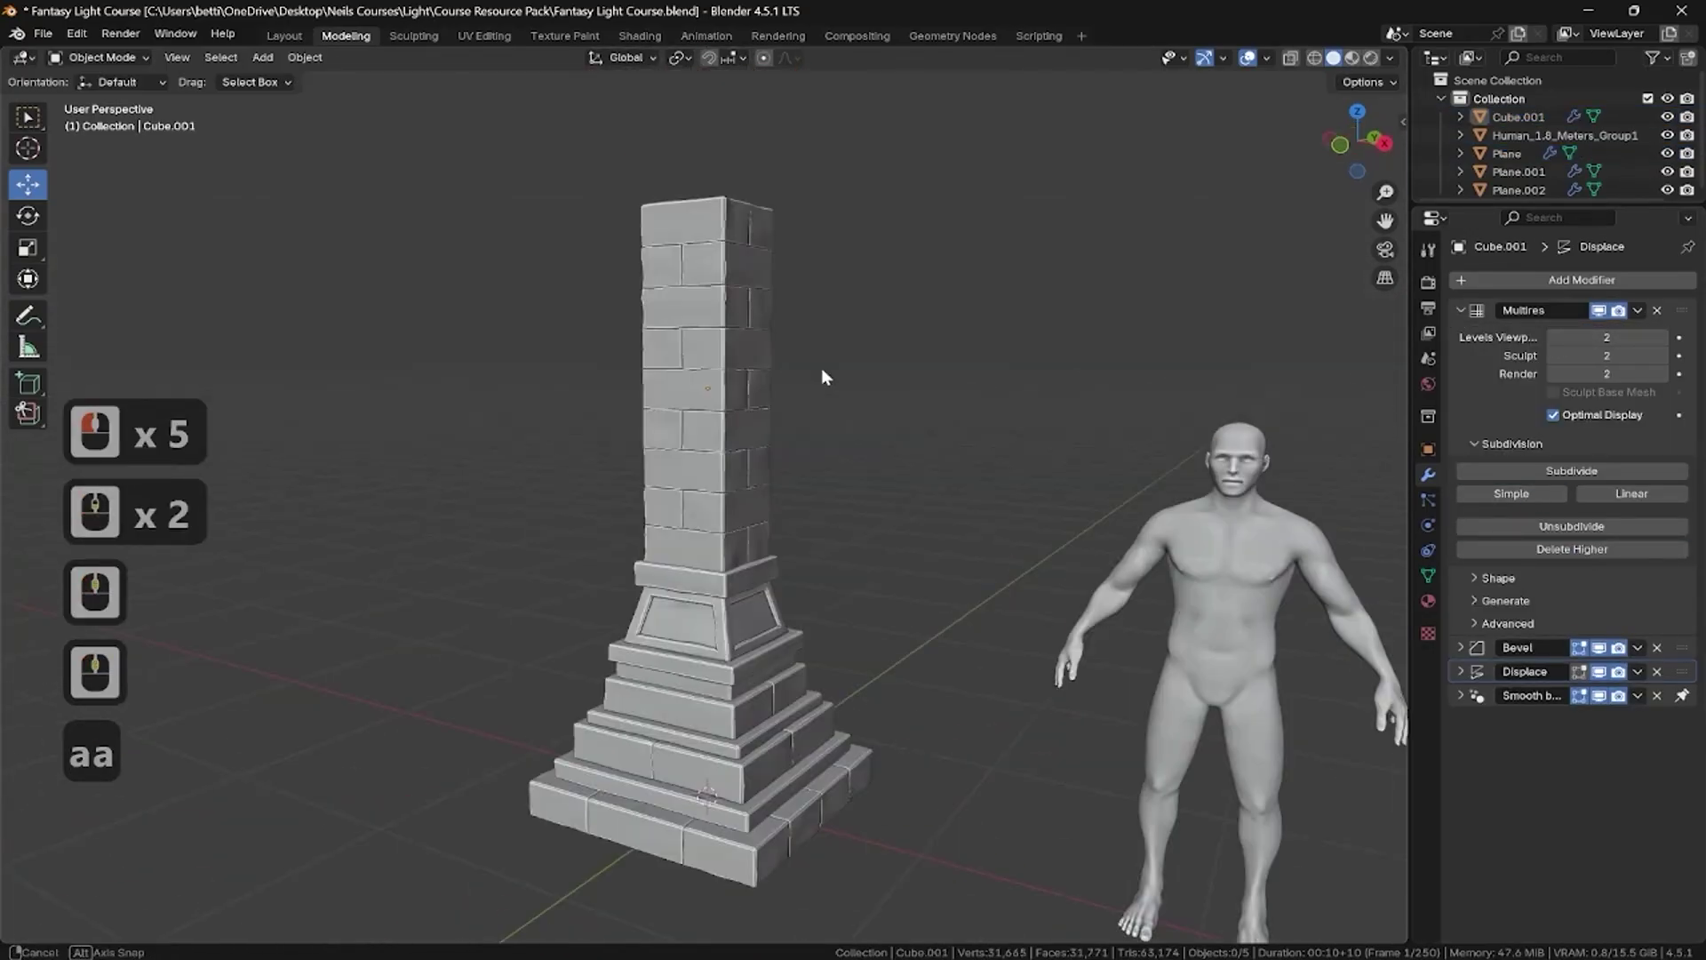
scroll(821, 368, "up", 3)
scroll(933, 548, "up", 3)
scroll(849, 532, "down", 2)
middle_click_drag(848, 532, 859, 329)
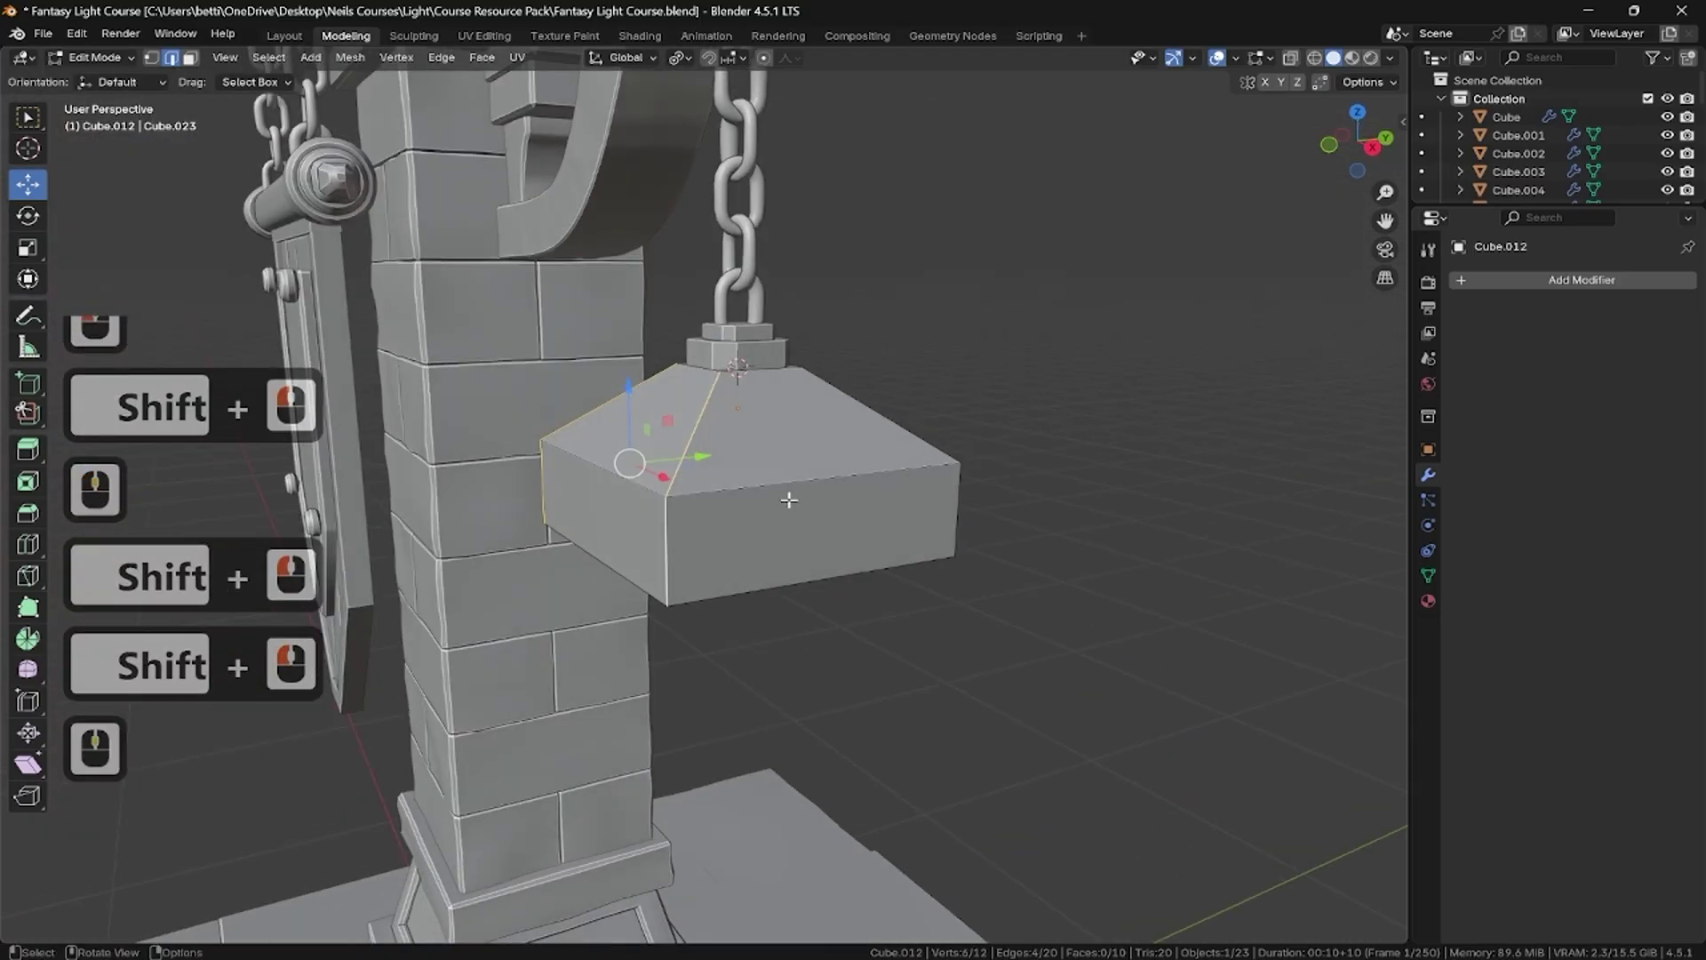
Step: Bevel the lantern top's sloped edges, then select the base's bottom plank faces and shrink the selection
middle_click_drag(788, 499, 857, 488)
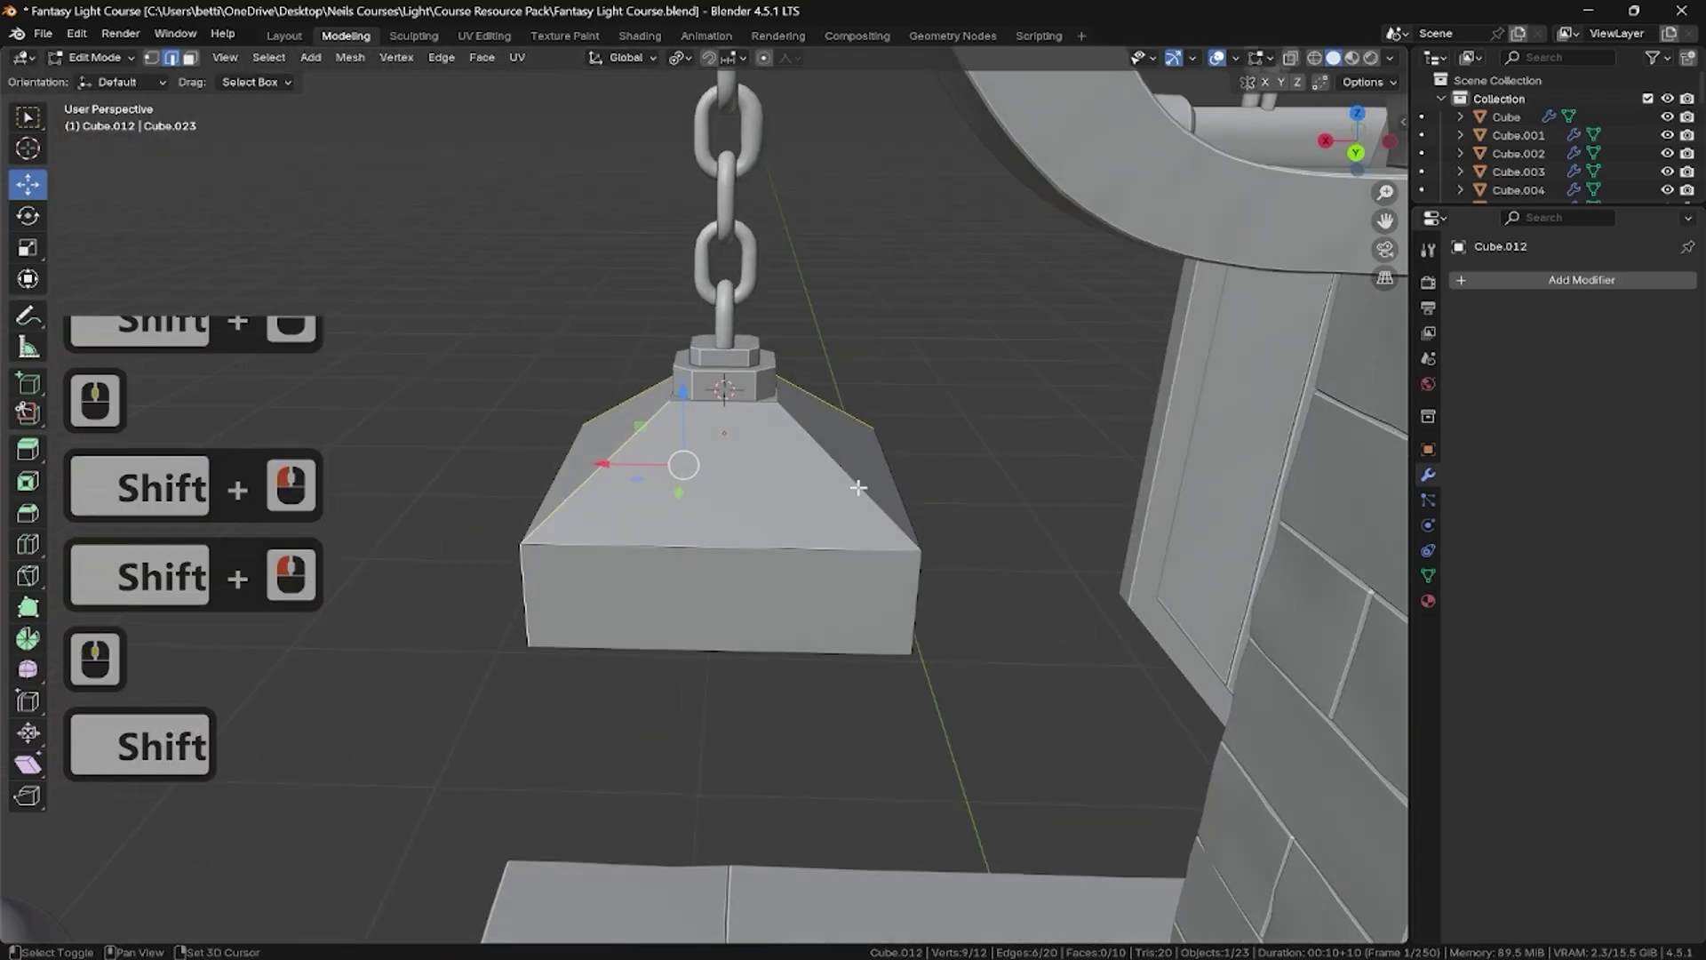
left_click(1098, 623)
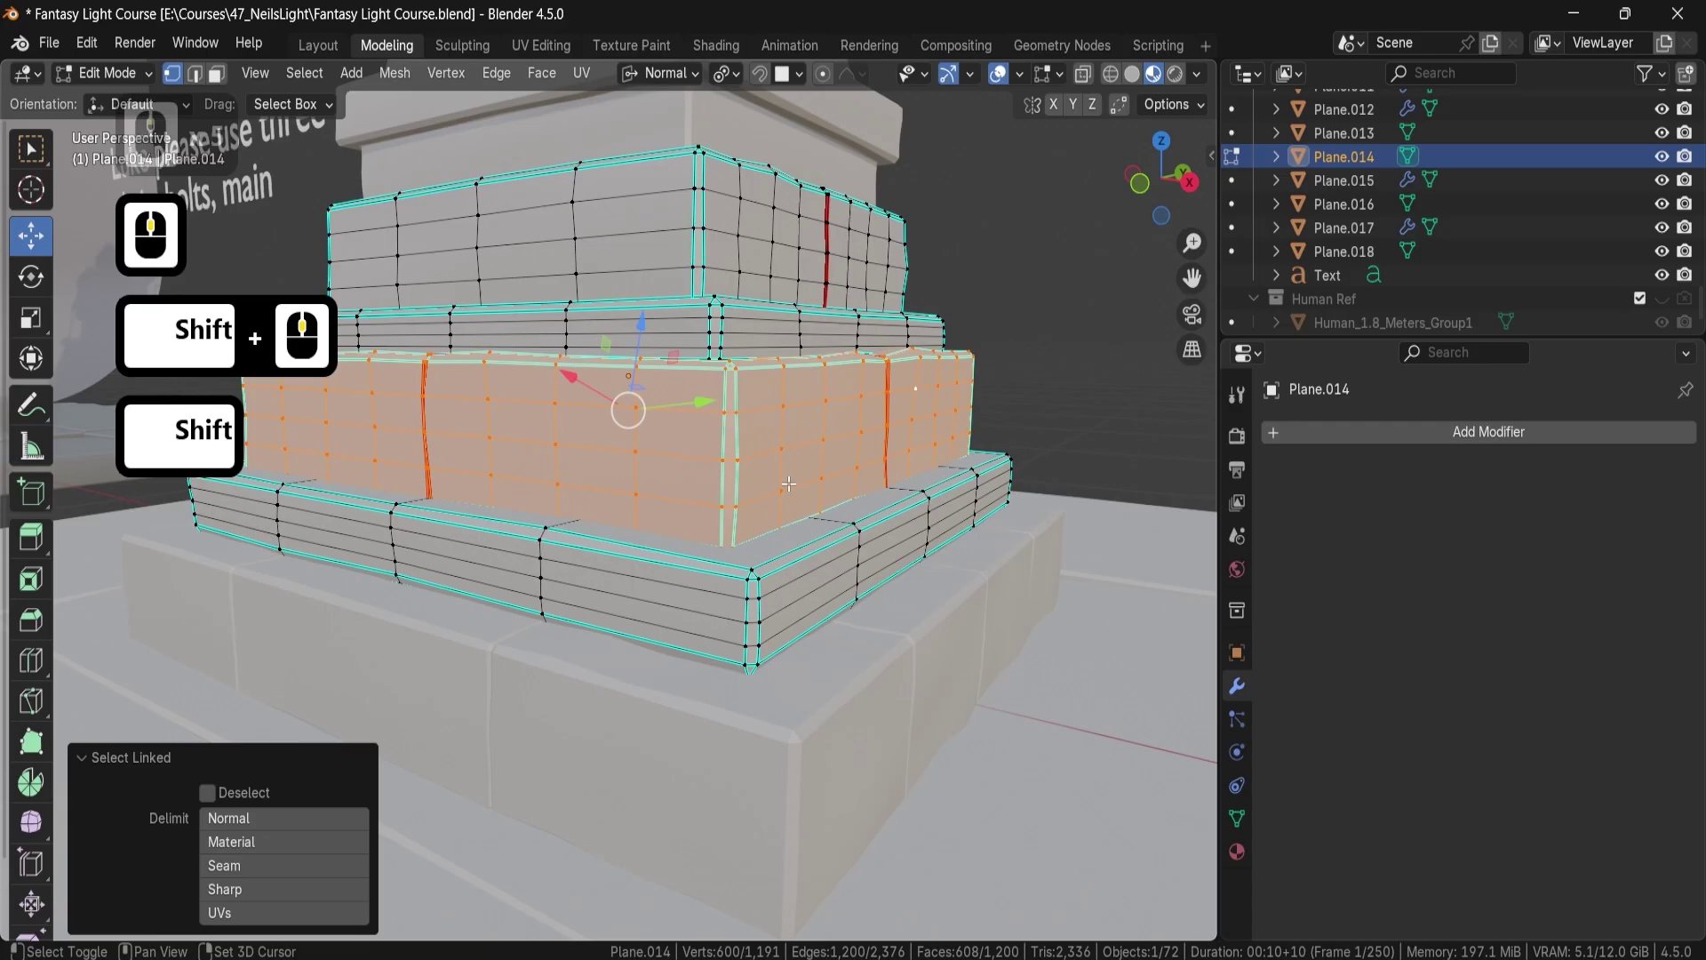
key("3")
left_click_drag(299, 498, 1032, 538)
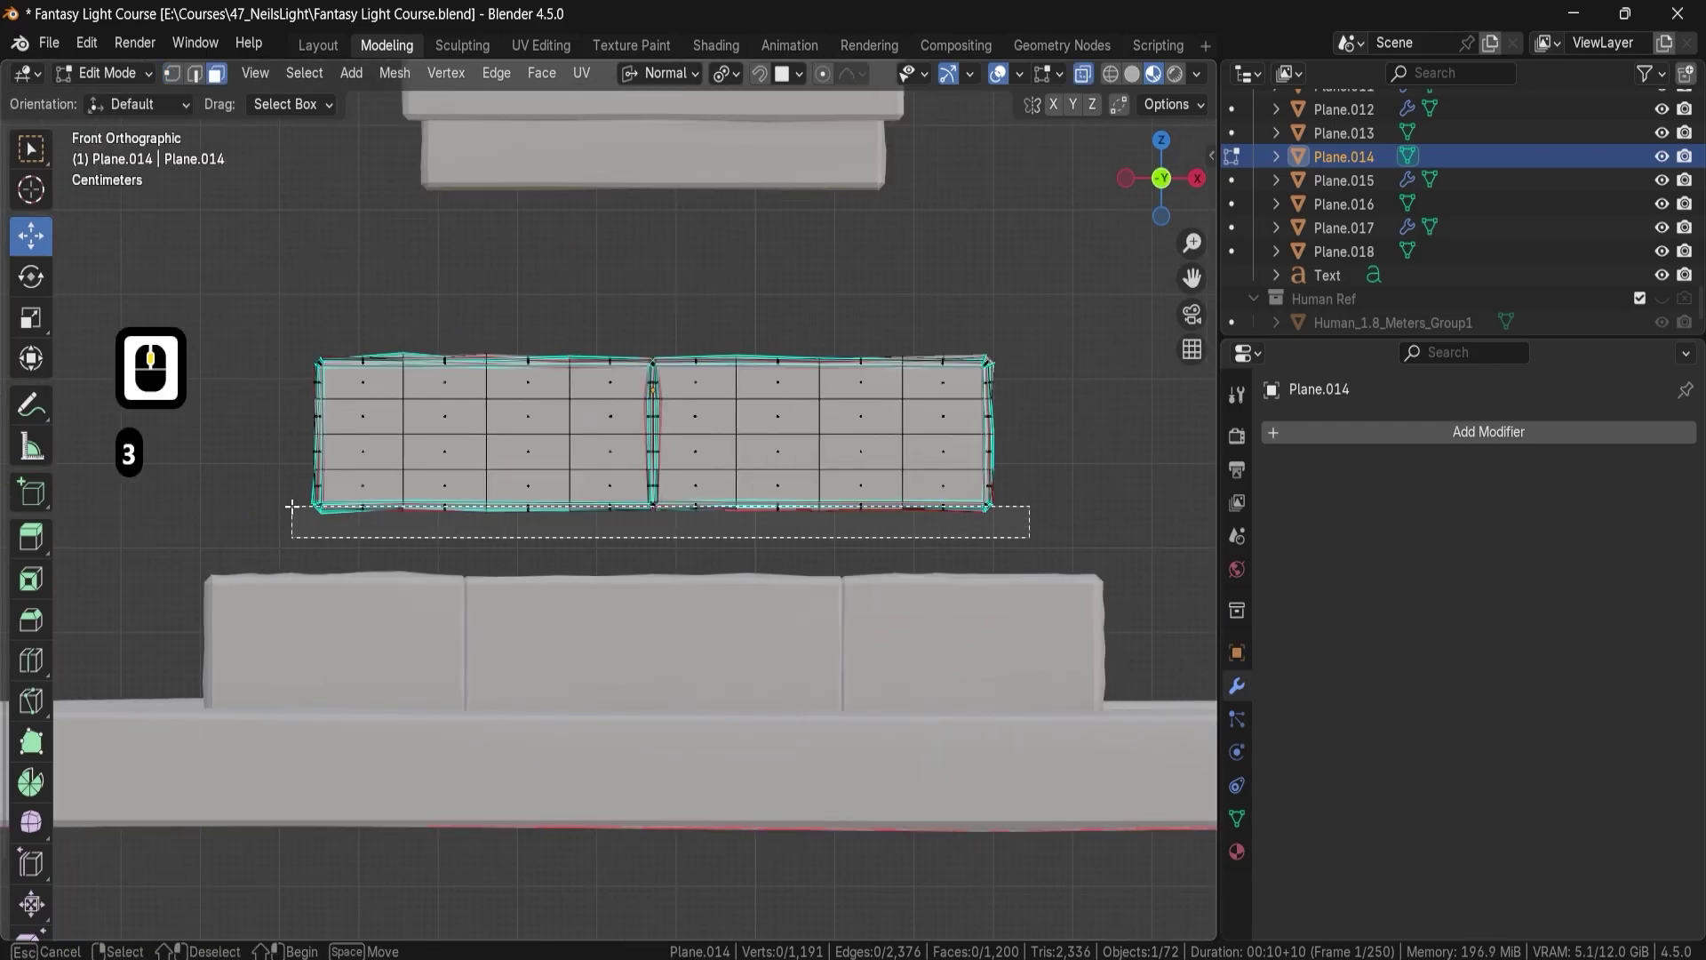
middle_click_drag(655, 506, 750, 565)
key("ctrl+minus")
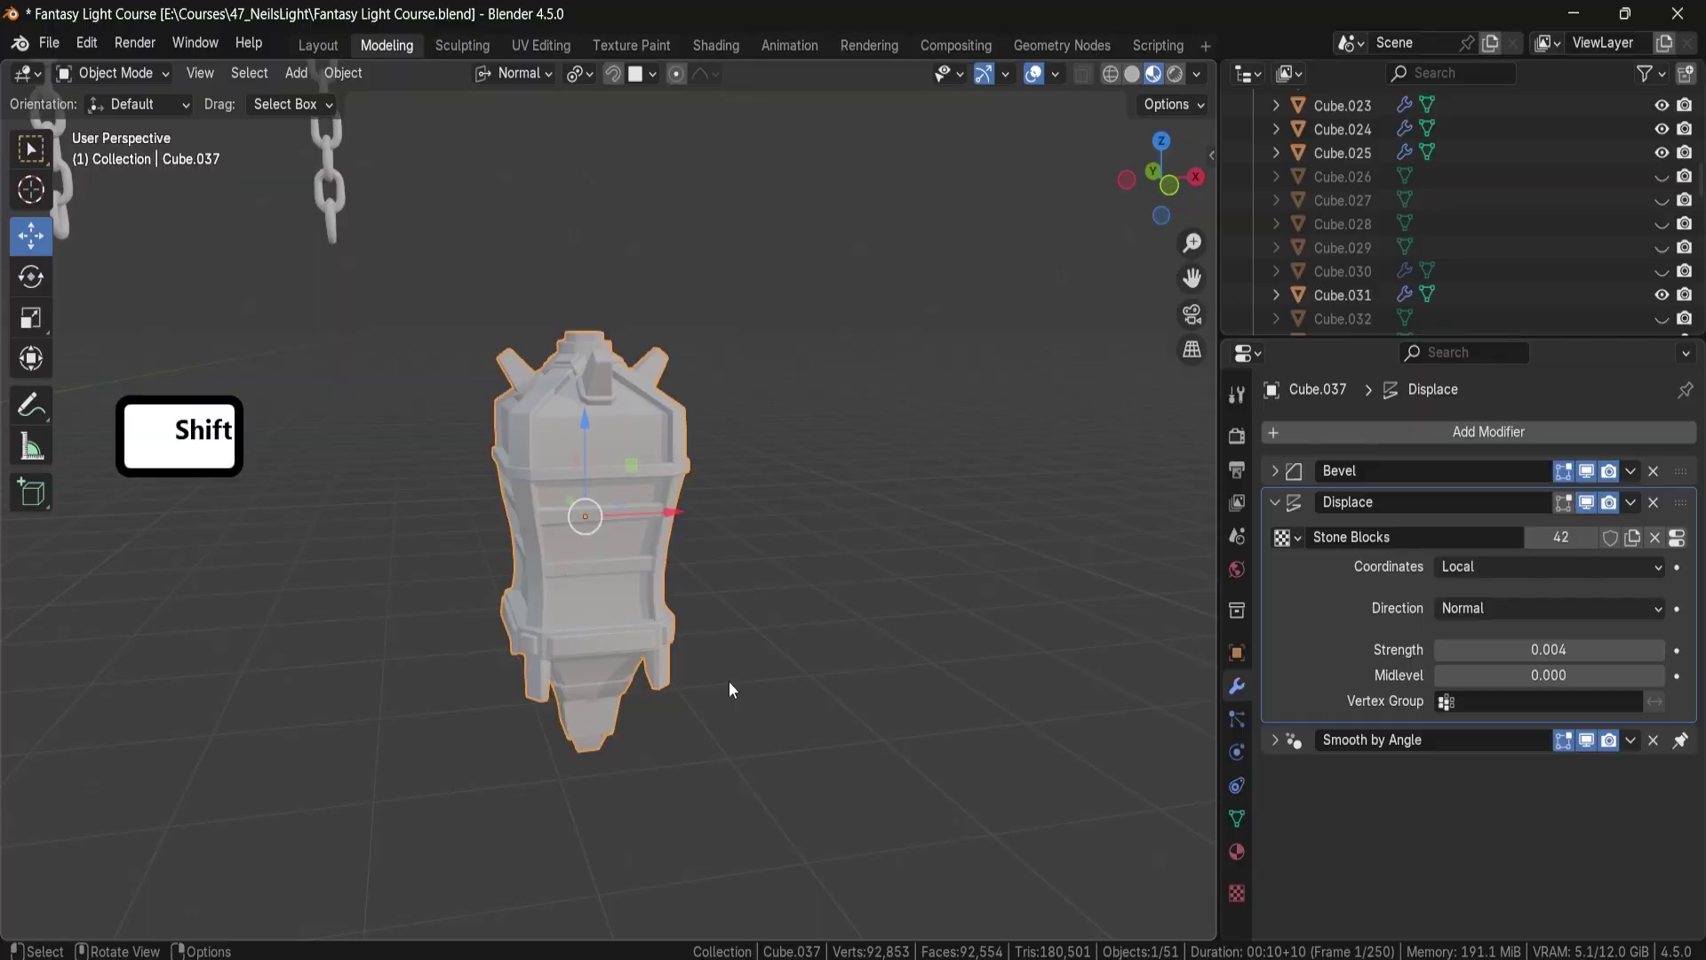
scroll(668, 588, "down", 5)
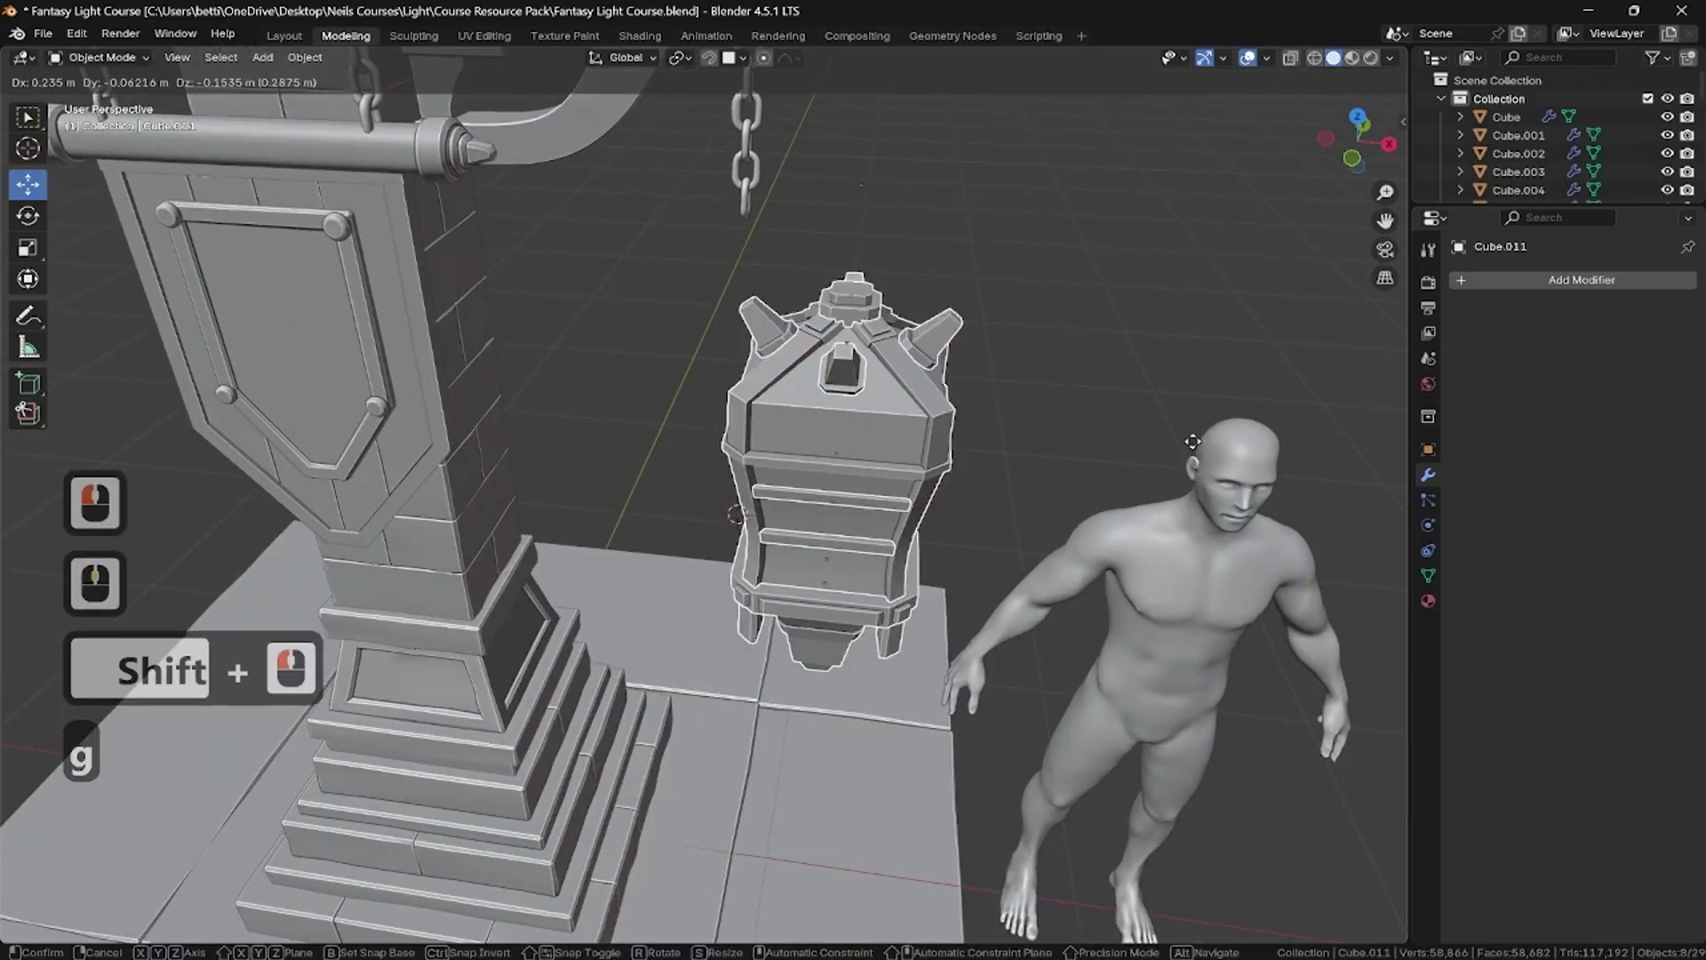
Step: Join the lantern parts, apply transforms, centre the origin, copy modifiers, and unhide everything
key("ctrl+j")
key("ctrl+a")
right_click(866, 274)
left_click(1170, 370)
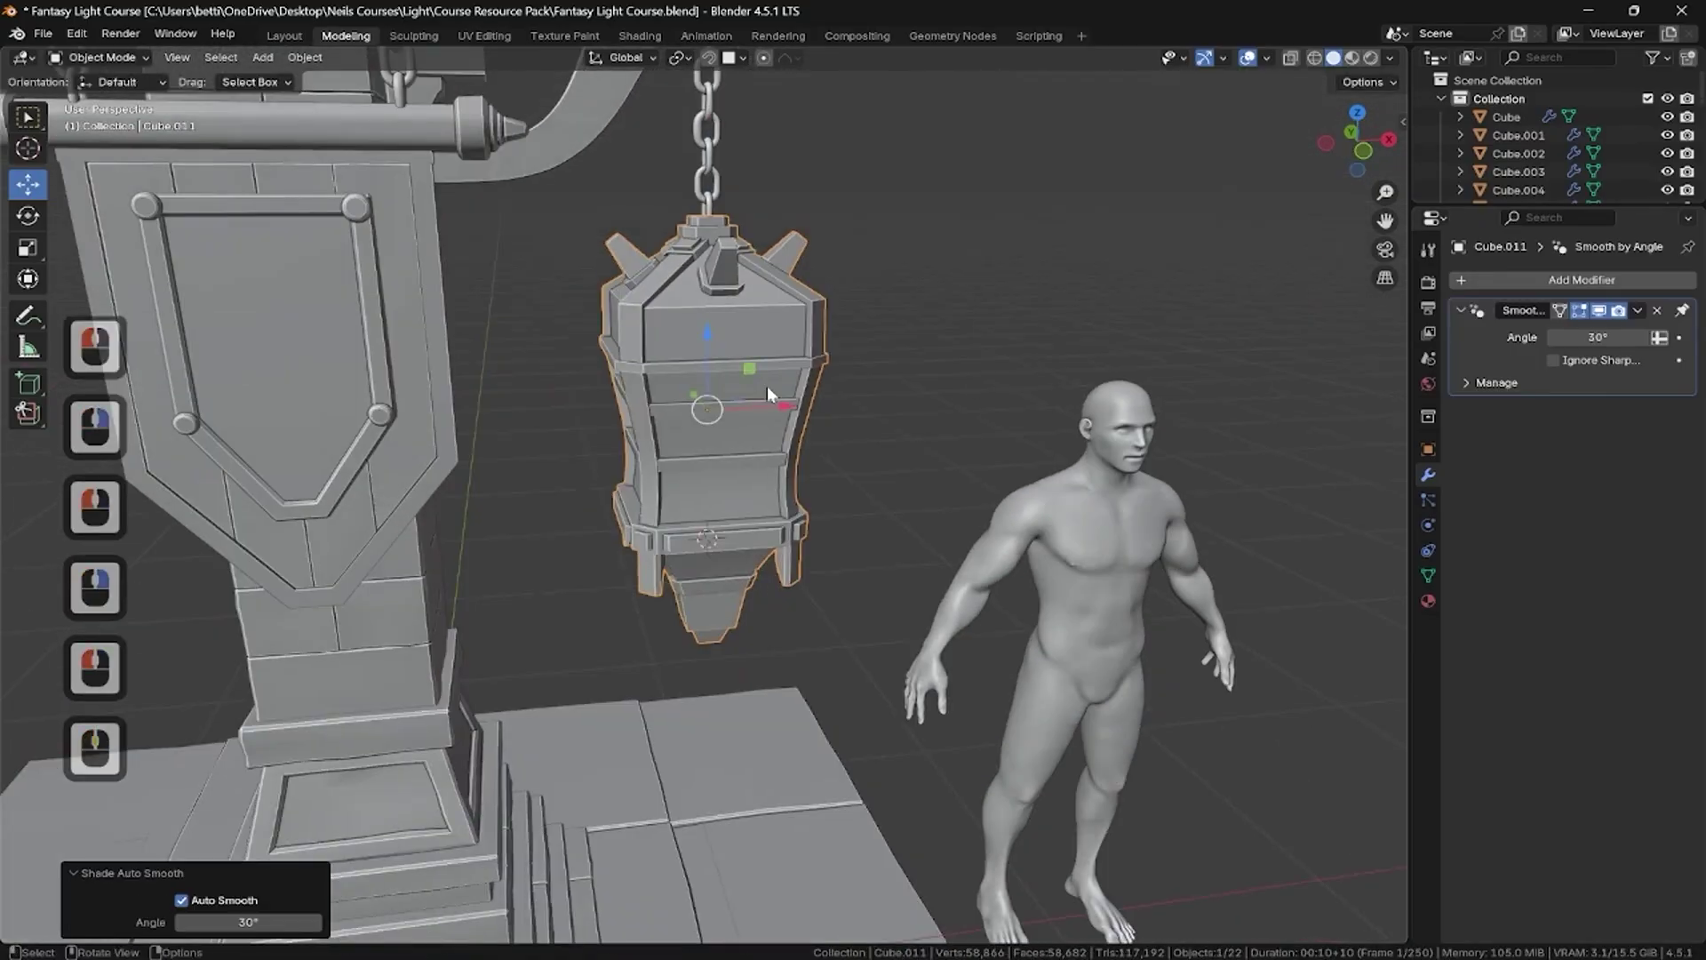
key("ctrl+l")
left_click(812, 370)
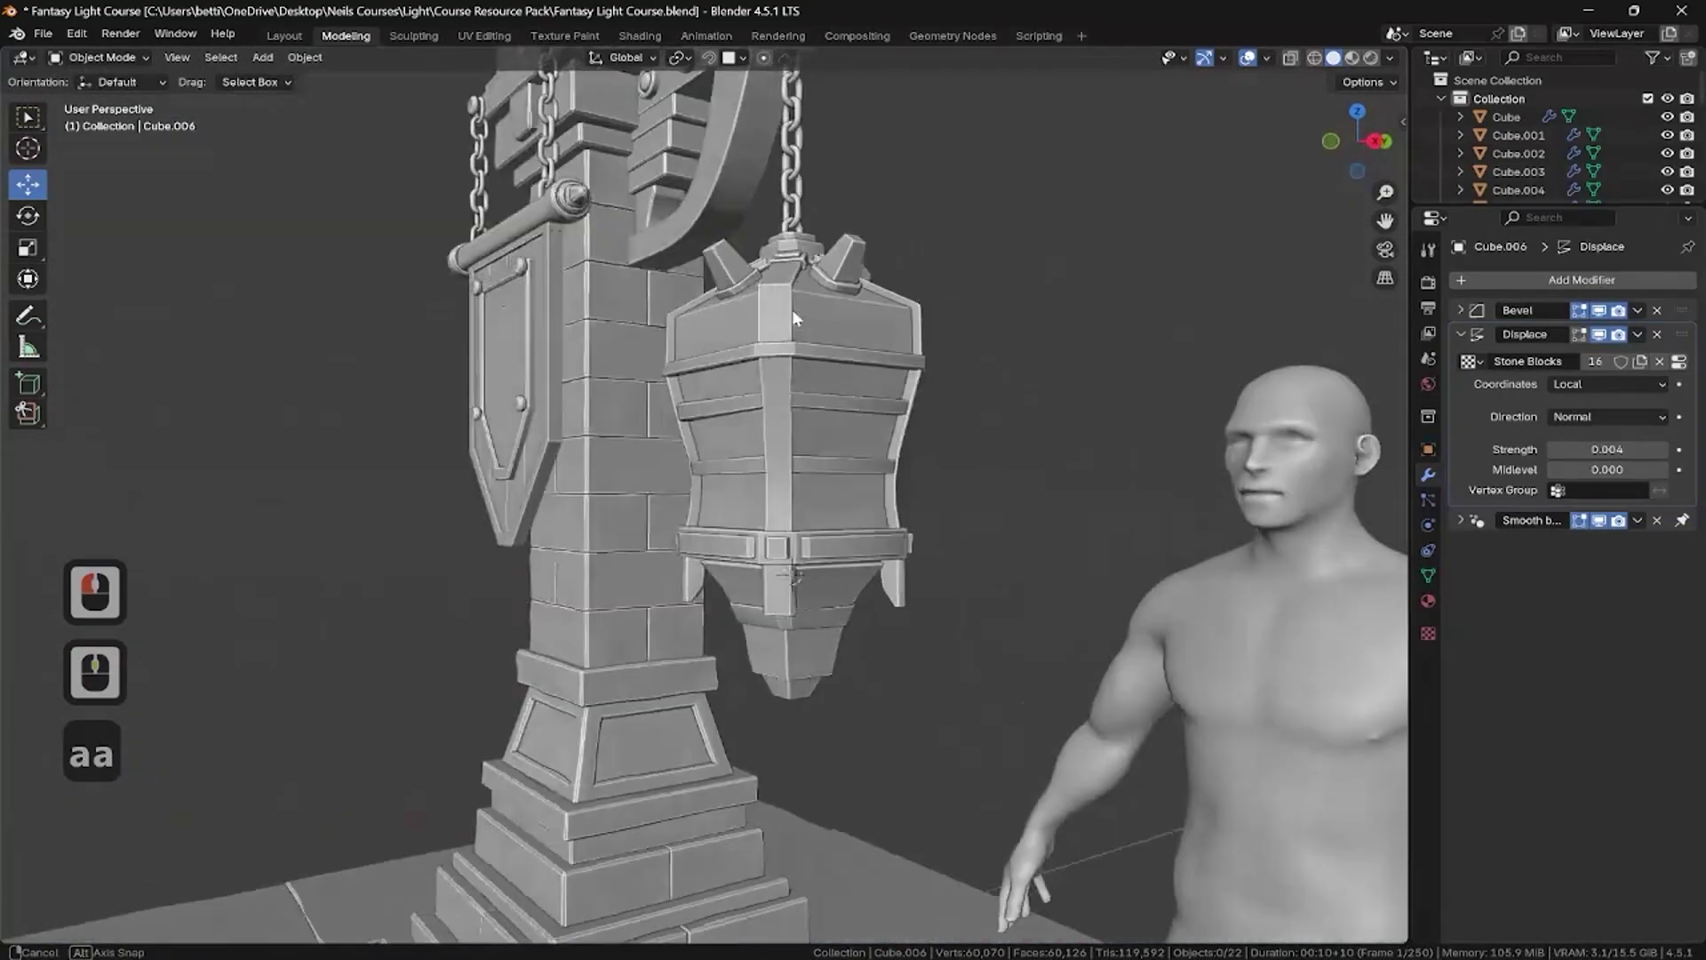
key("alt+h")
scroll(750, 303, "up", 3)
scroll(839, 284, "down", 3)
Step: Select the U-shaped strip's edge loops and unwrap it with Minimum Stretch
mouse_move(840, 284)
middle_mouse_down()
mouse_move(610, 617)
mouse_move(894, 378)
mouse_move(696, 354)
middle_mouse_up()
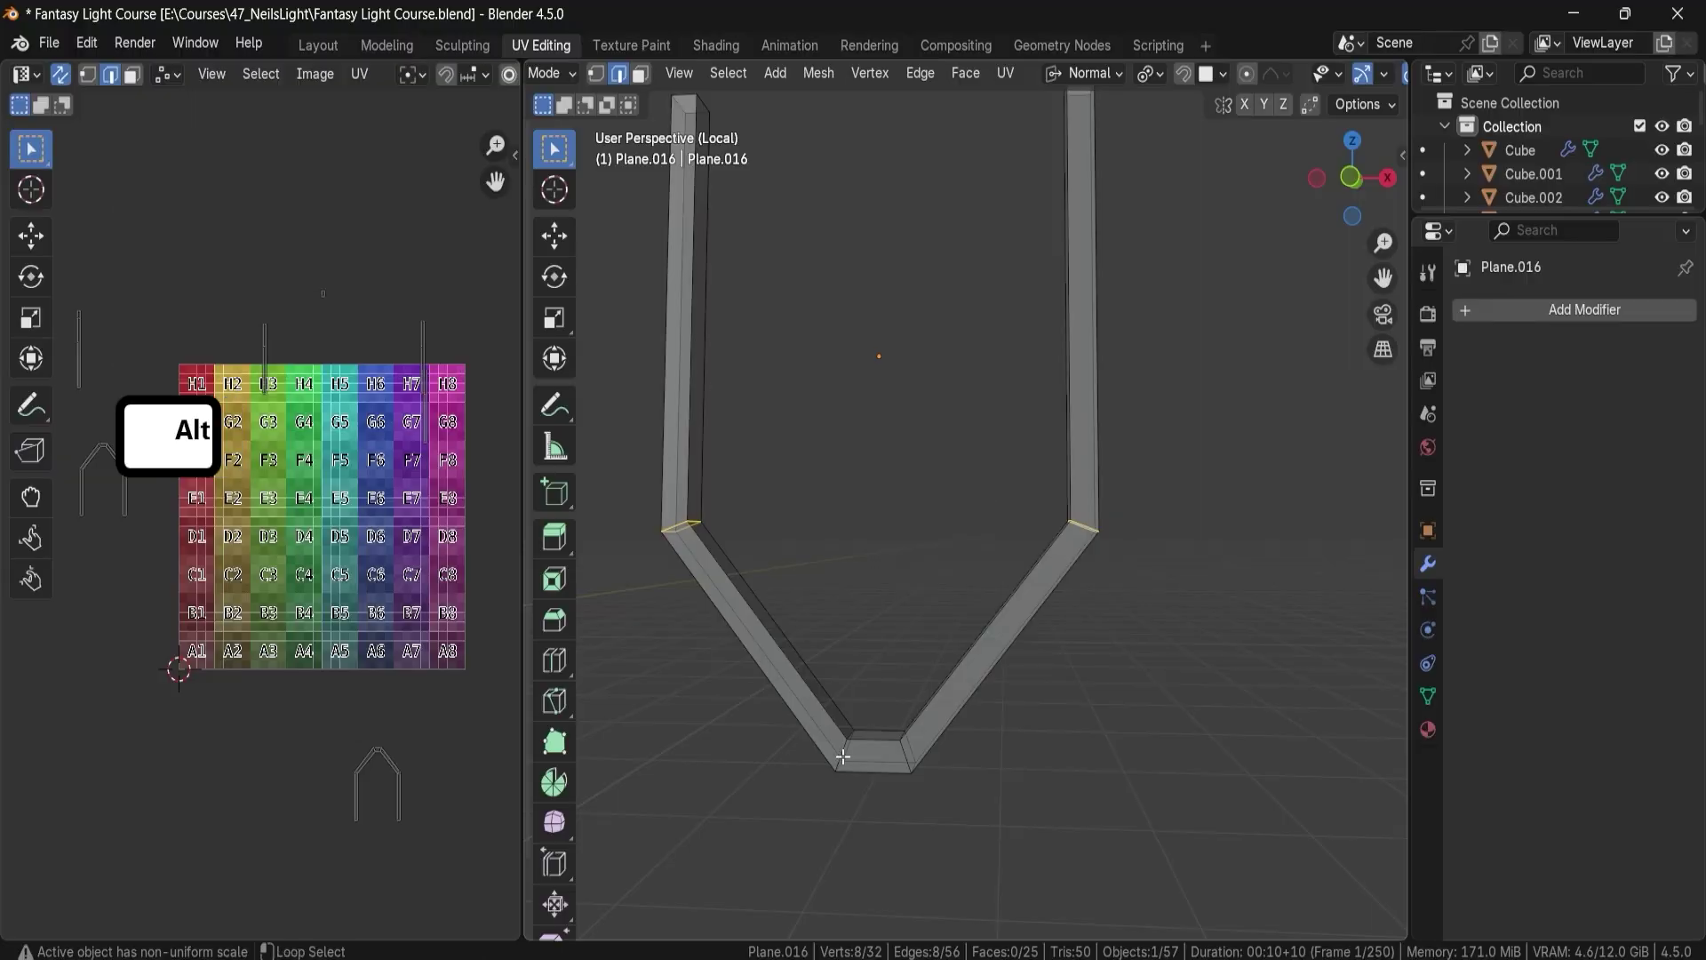
left_click(1008, 599, "alt")
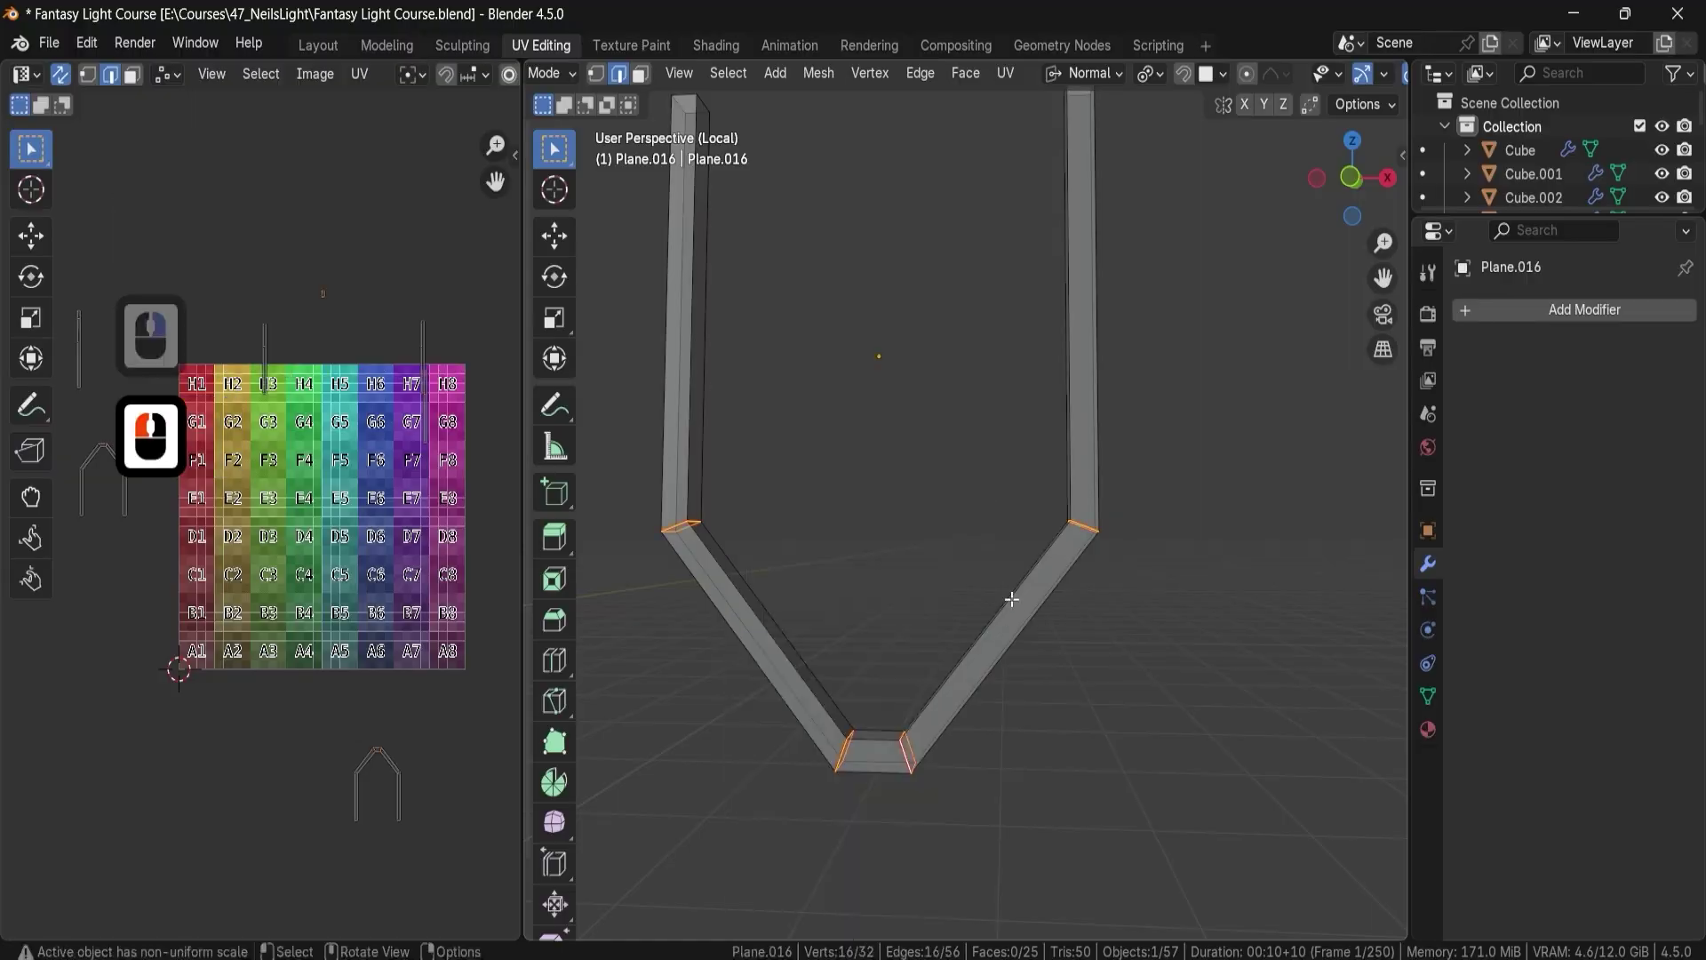
key("u")
mouse_move(542, 570)
middle_mouse_down("shift")
mouse_move(880, 534)
mouse_move(937, 563)
middle_mouse_up("shift")
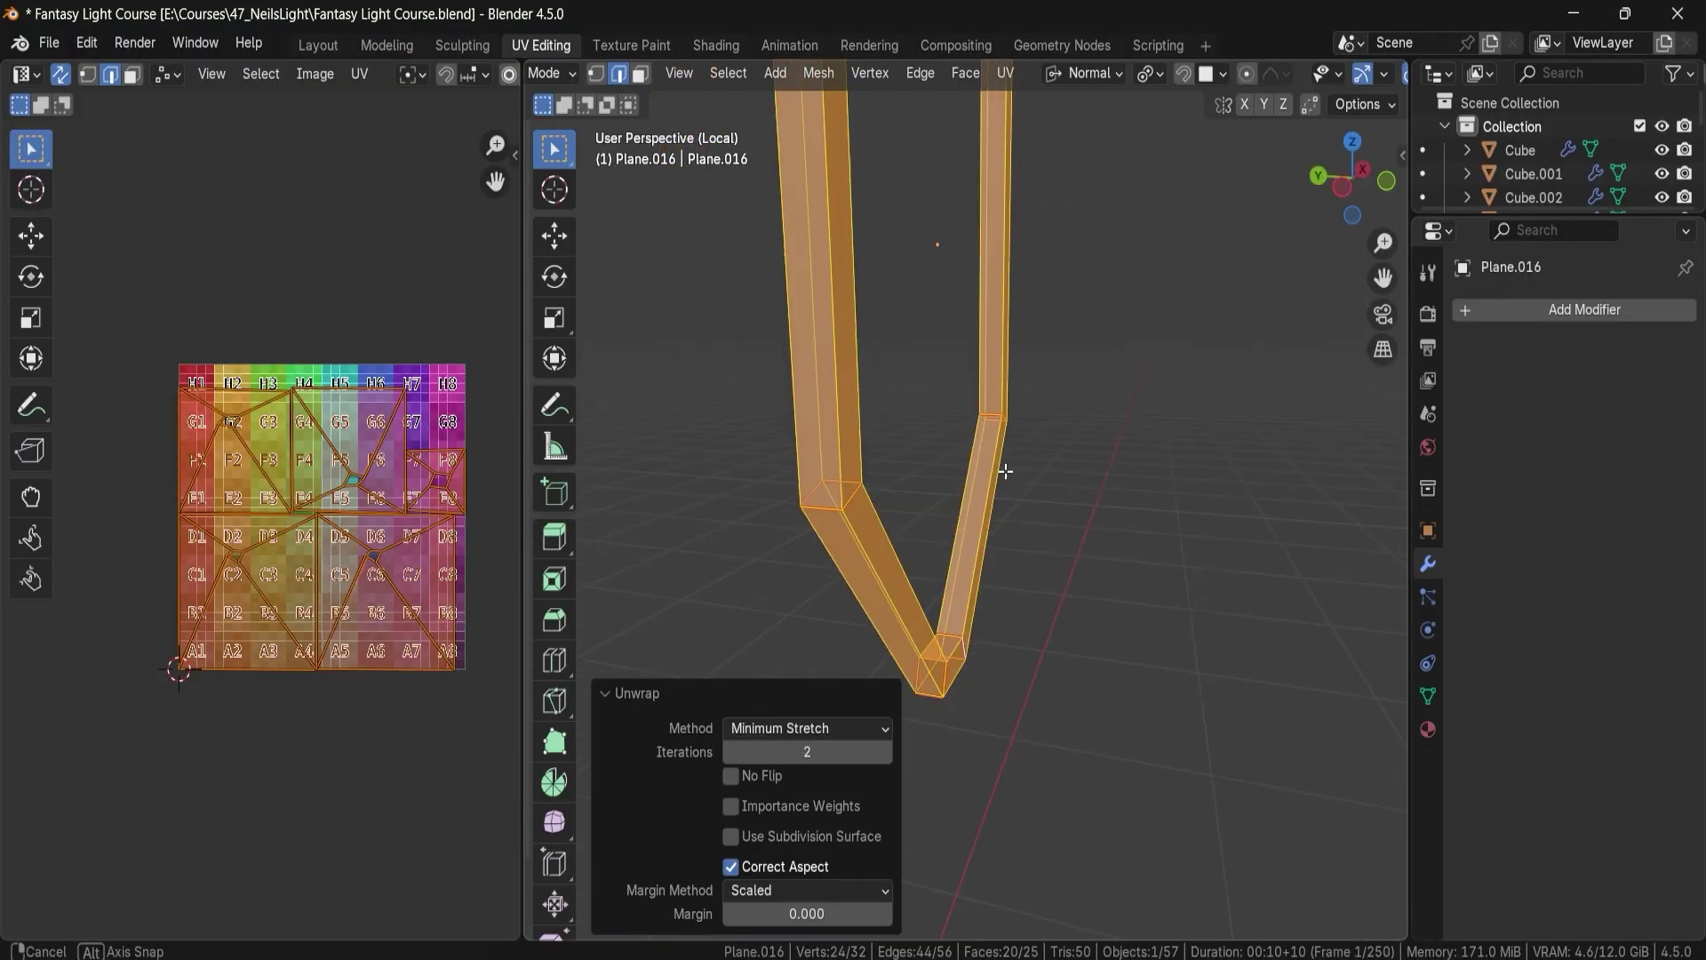
key("2")
scroll(937, 564, "down", 3)
scroll(293, 507, "up", 7)
key("a")
key("u")
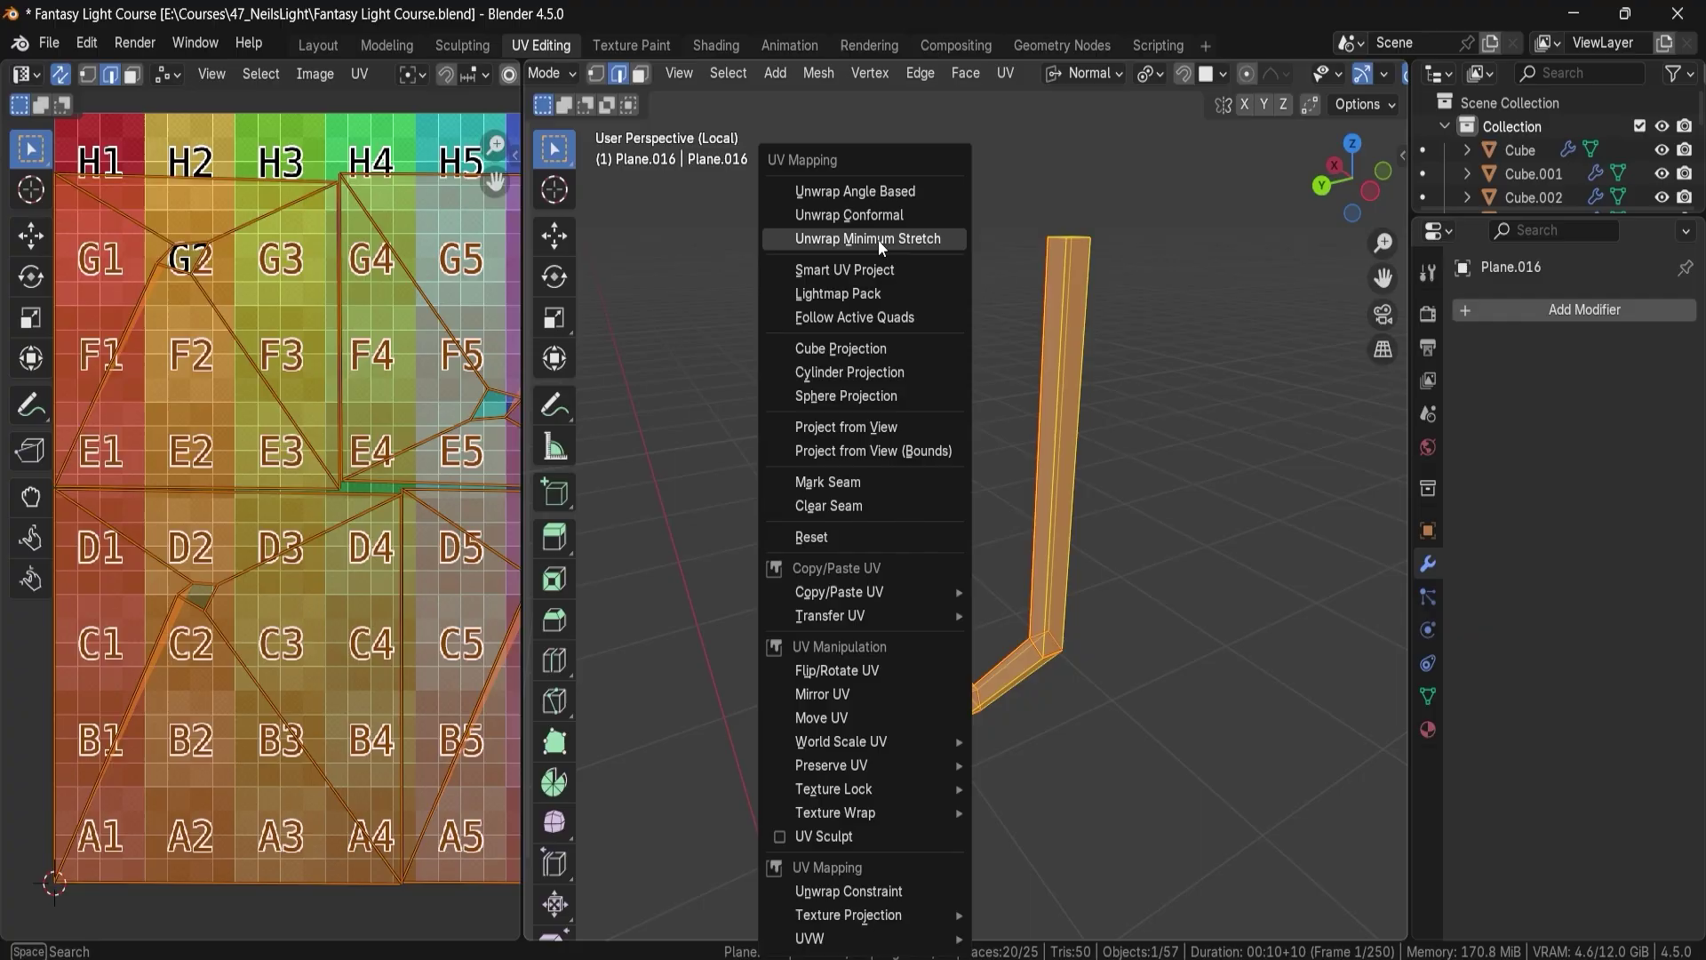
left_click(875, 236)
scroll(311, 373, "up", 3)
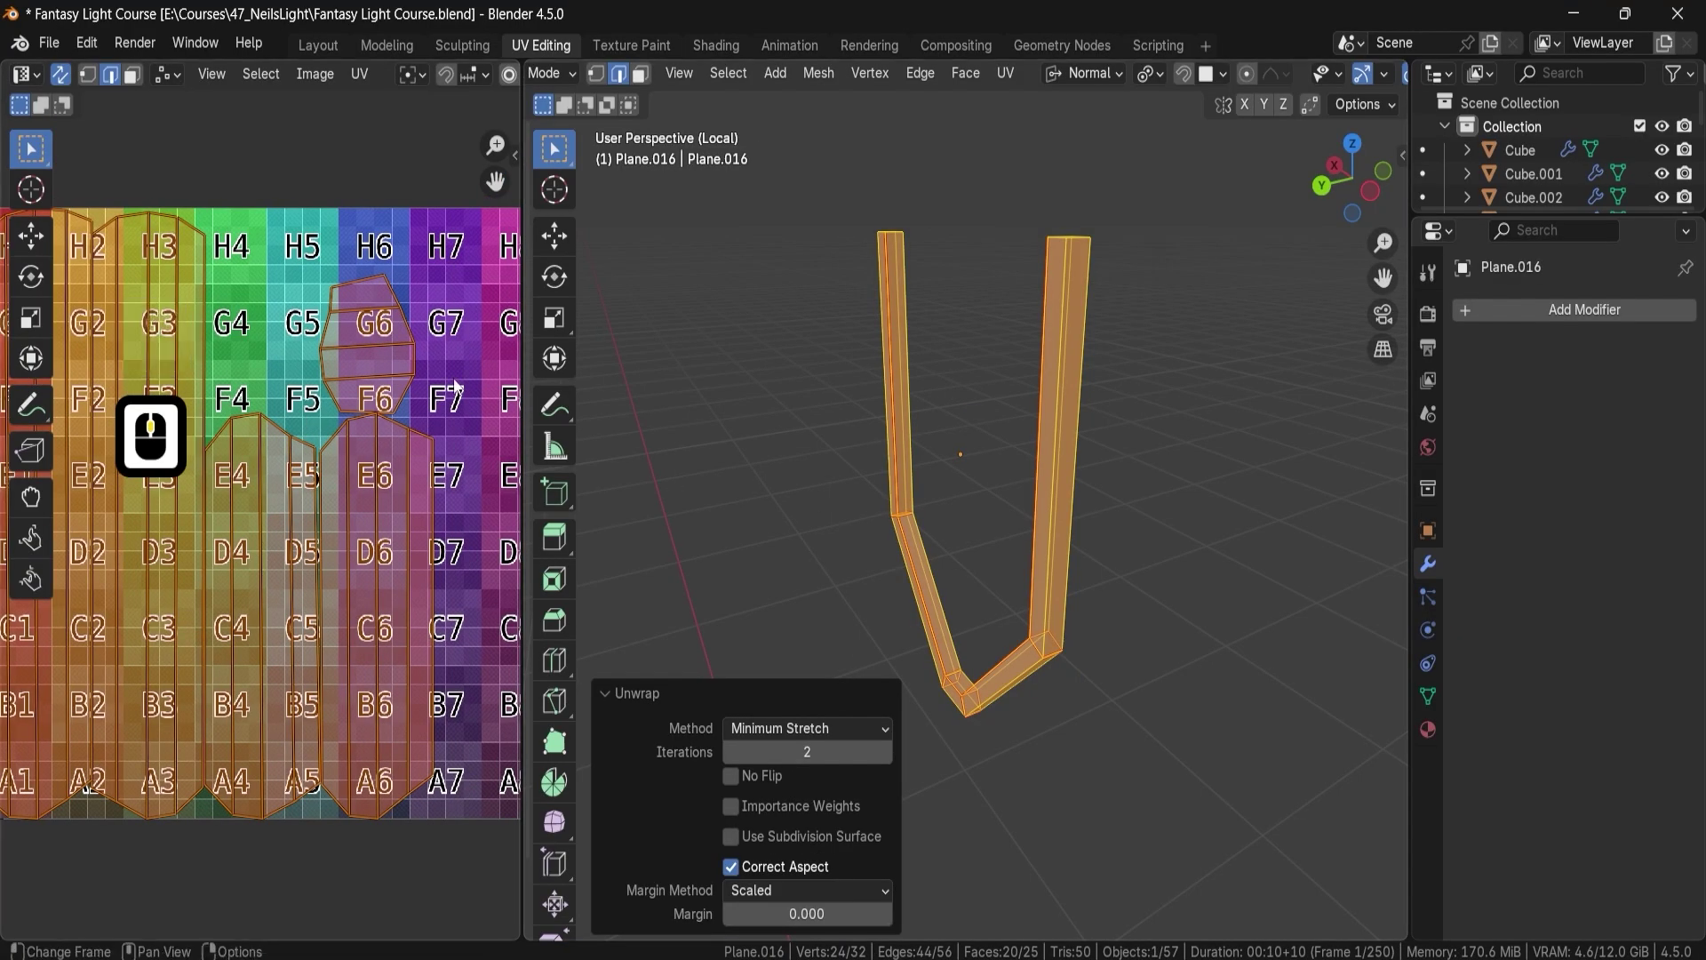
double_click(475, 434)
key("Tab")
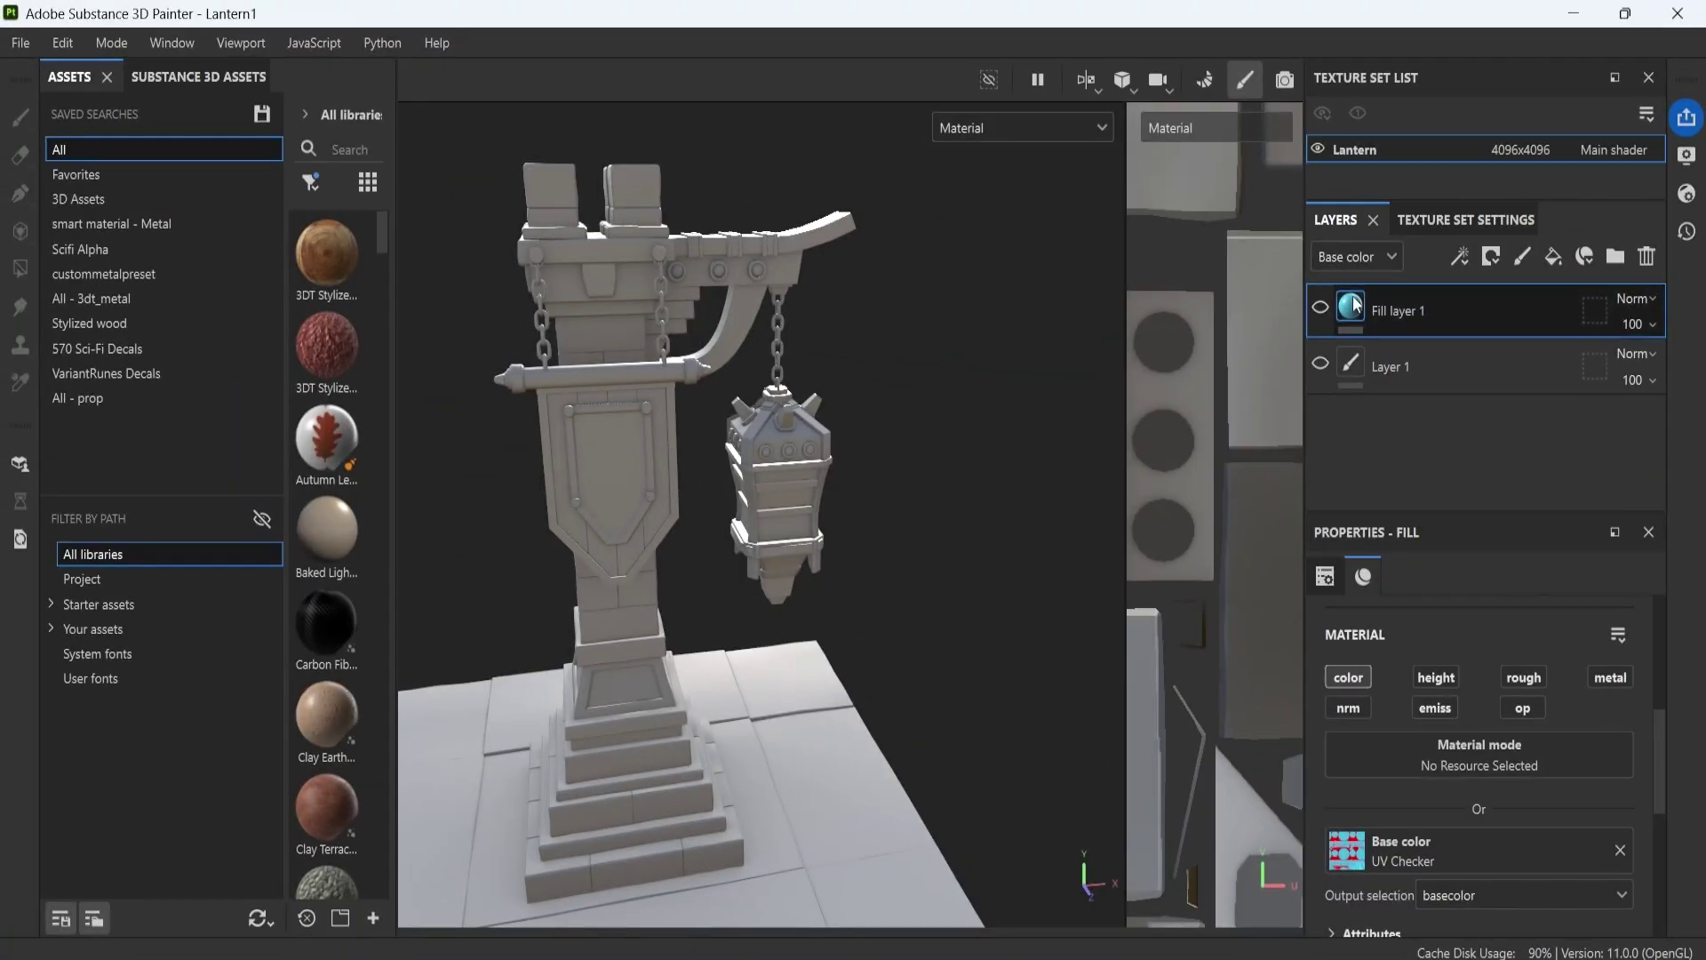
Step: Bake the lantern's ID, Curvature and Position mesh maps, then return to painting
key("Delete")
key("Delete")
left_click(1204, 80)
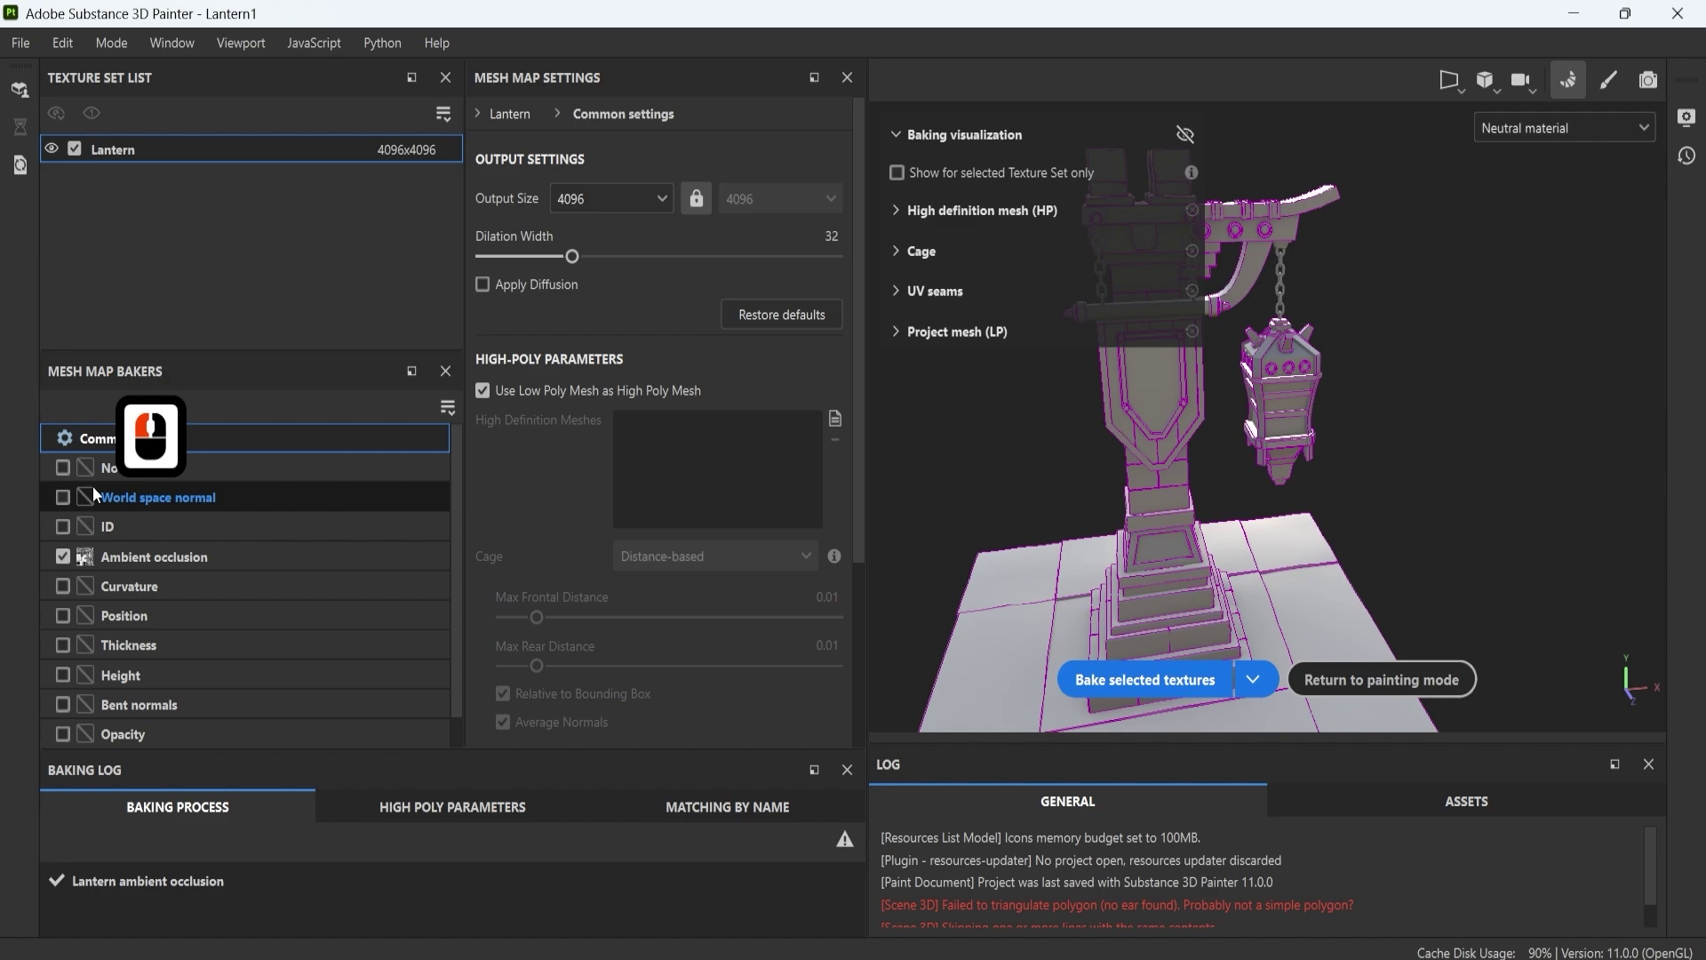
left_click(62, 526)
left_click(63, 584)
left_click(62, 615)
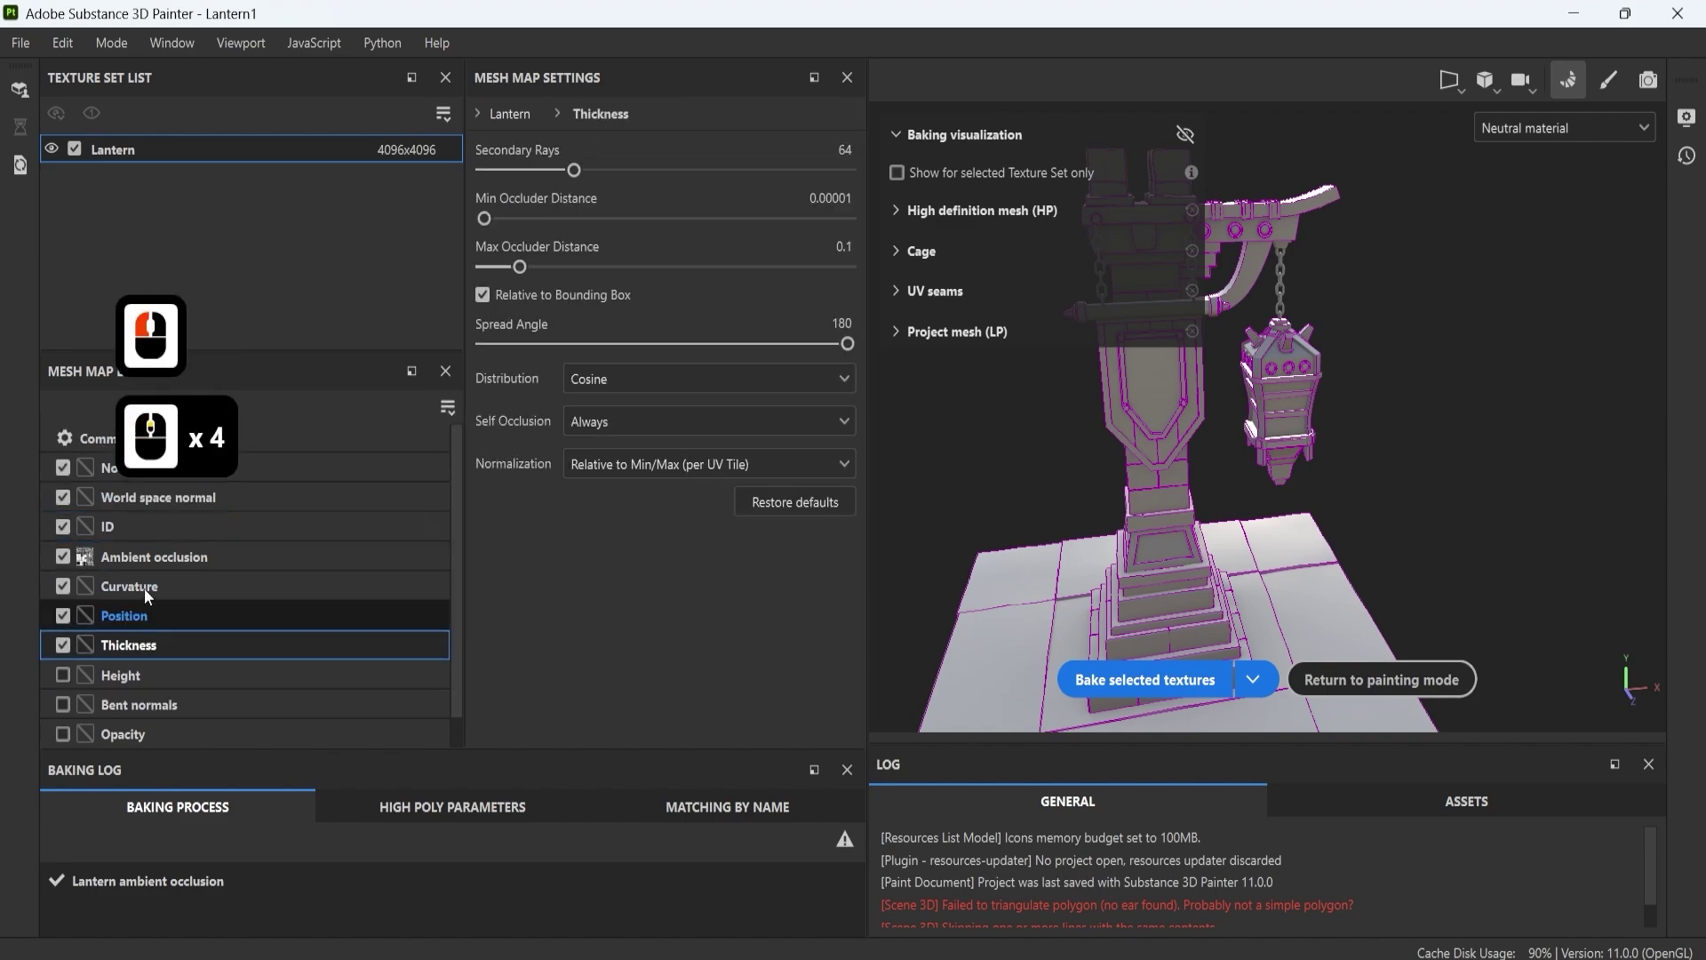
left_click(1147, 678)
left_click(1354, 678)
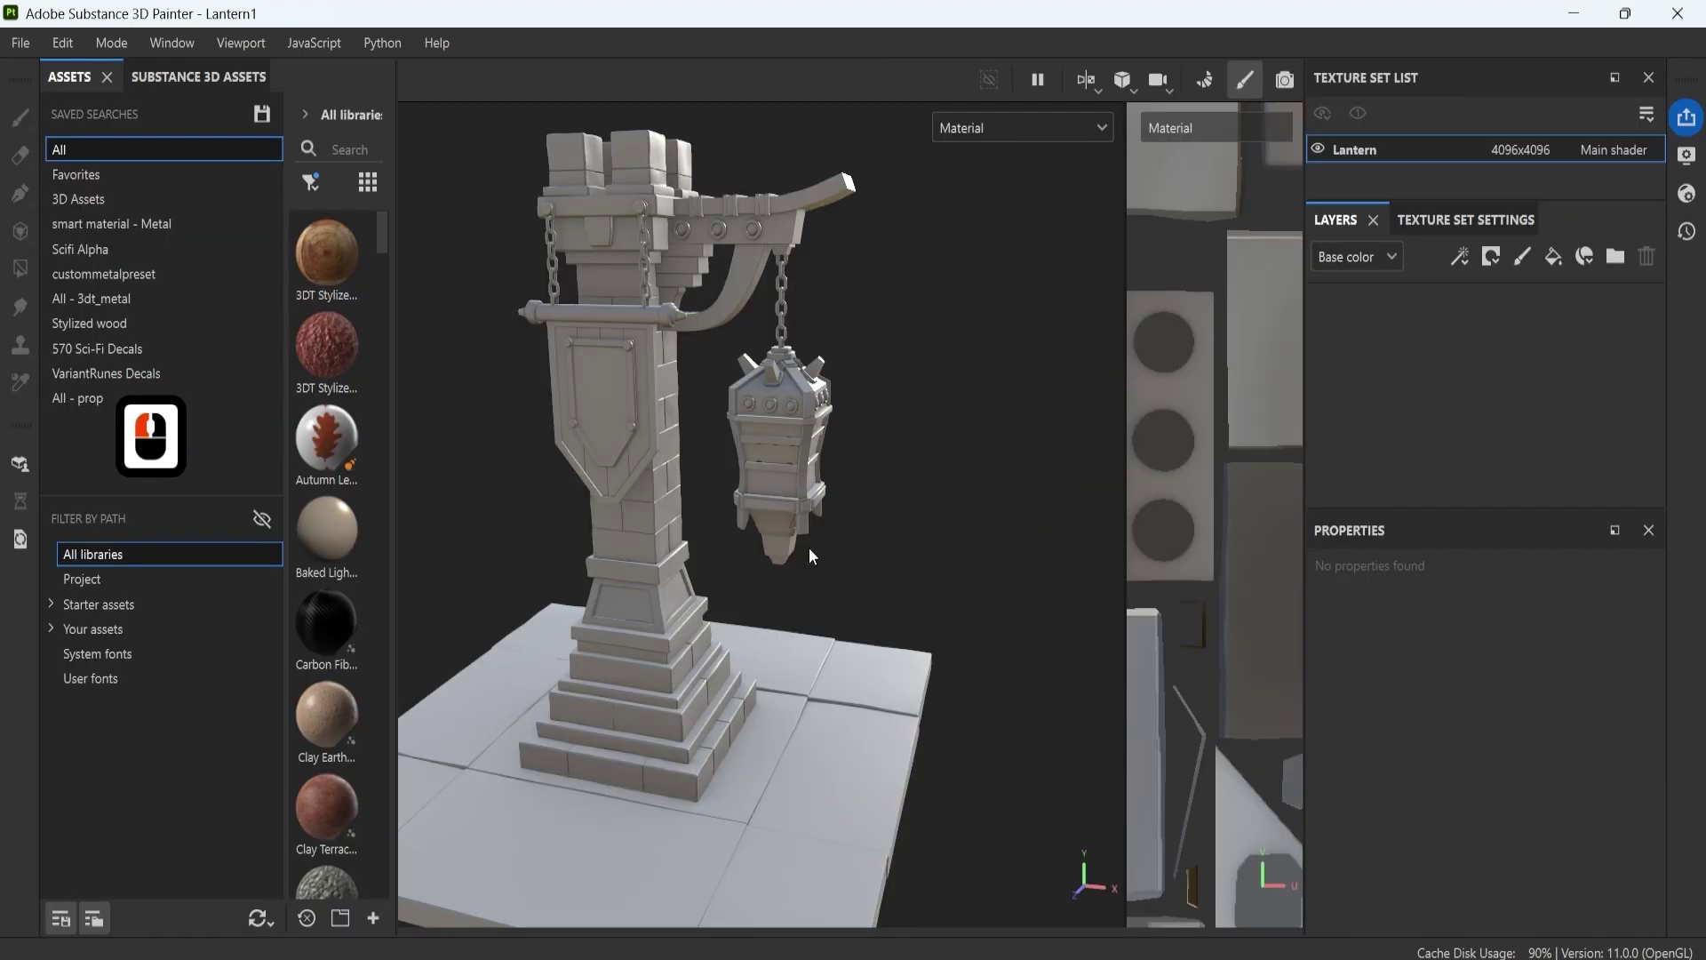
Step: Switch to the 3D-only view and adjust the curvature mask's opacity on the pillar
key("F3")
key("F2")
right_click_drag(815, 508, 924, 585, "alt")
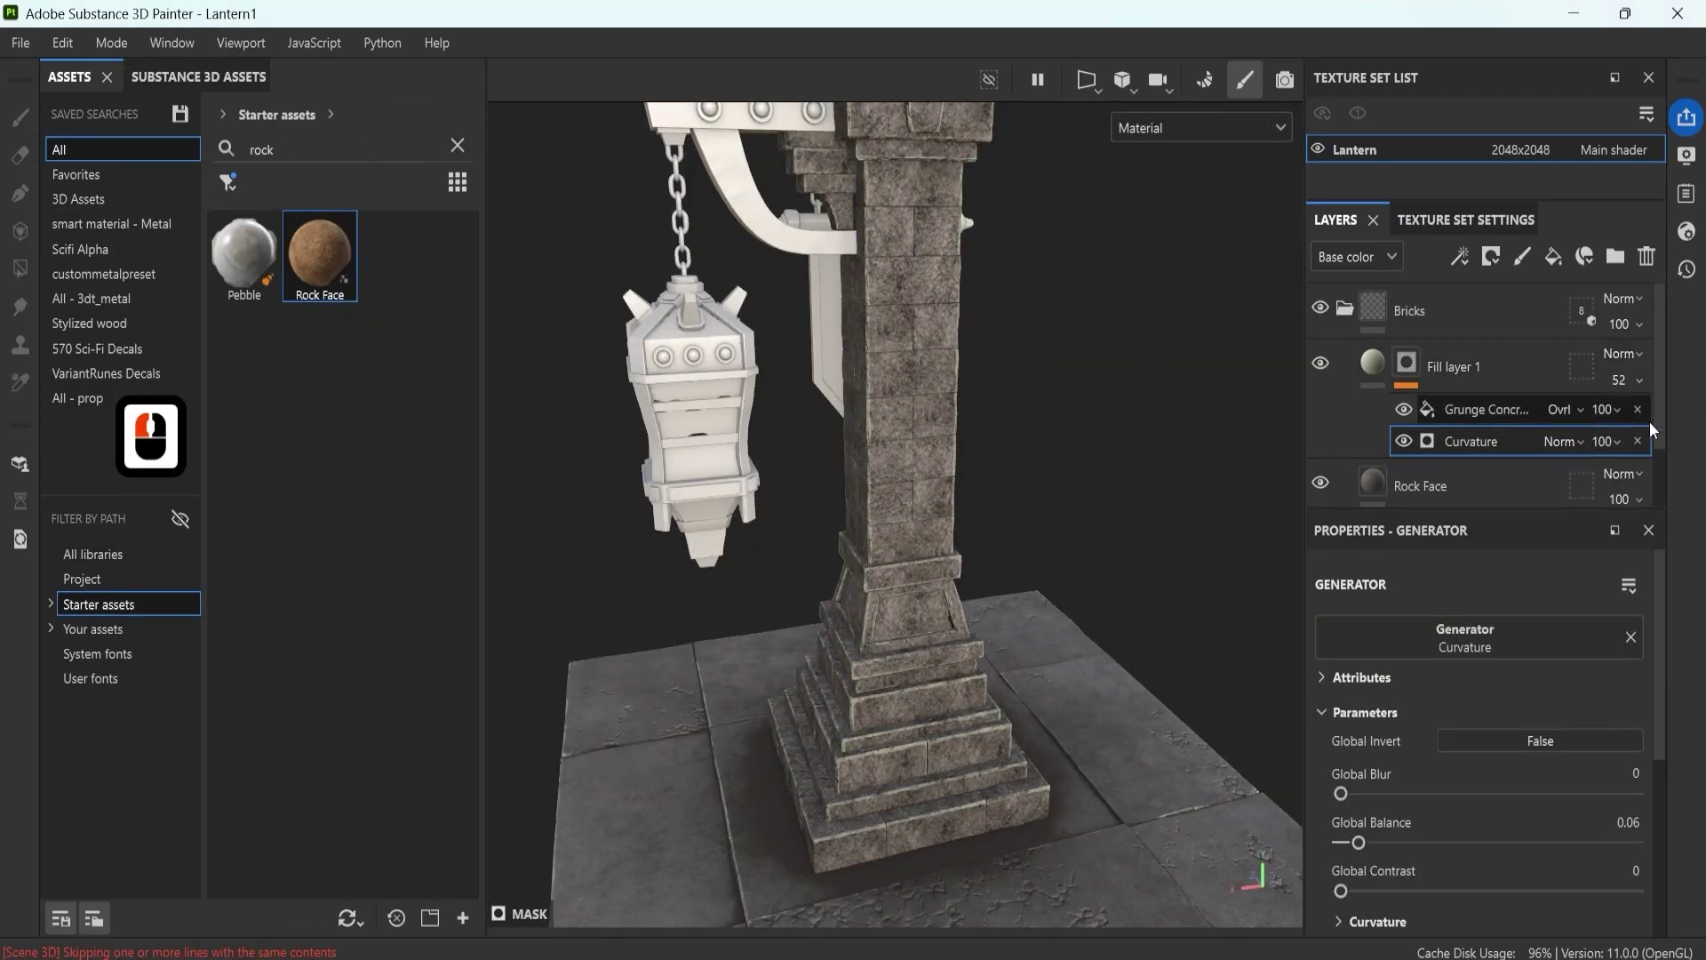
left_click(1601, 440)
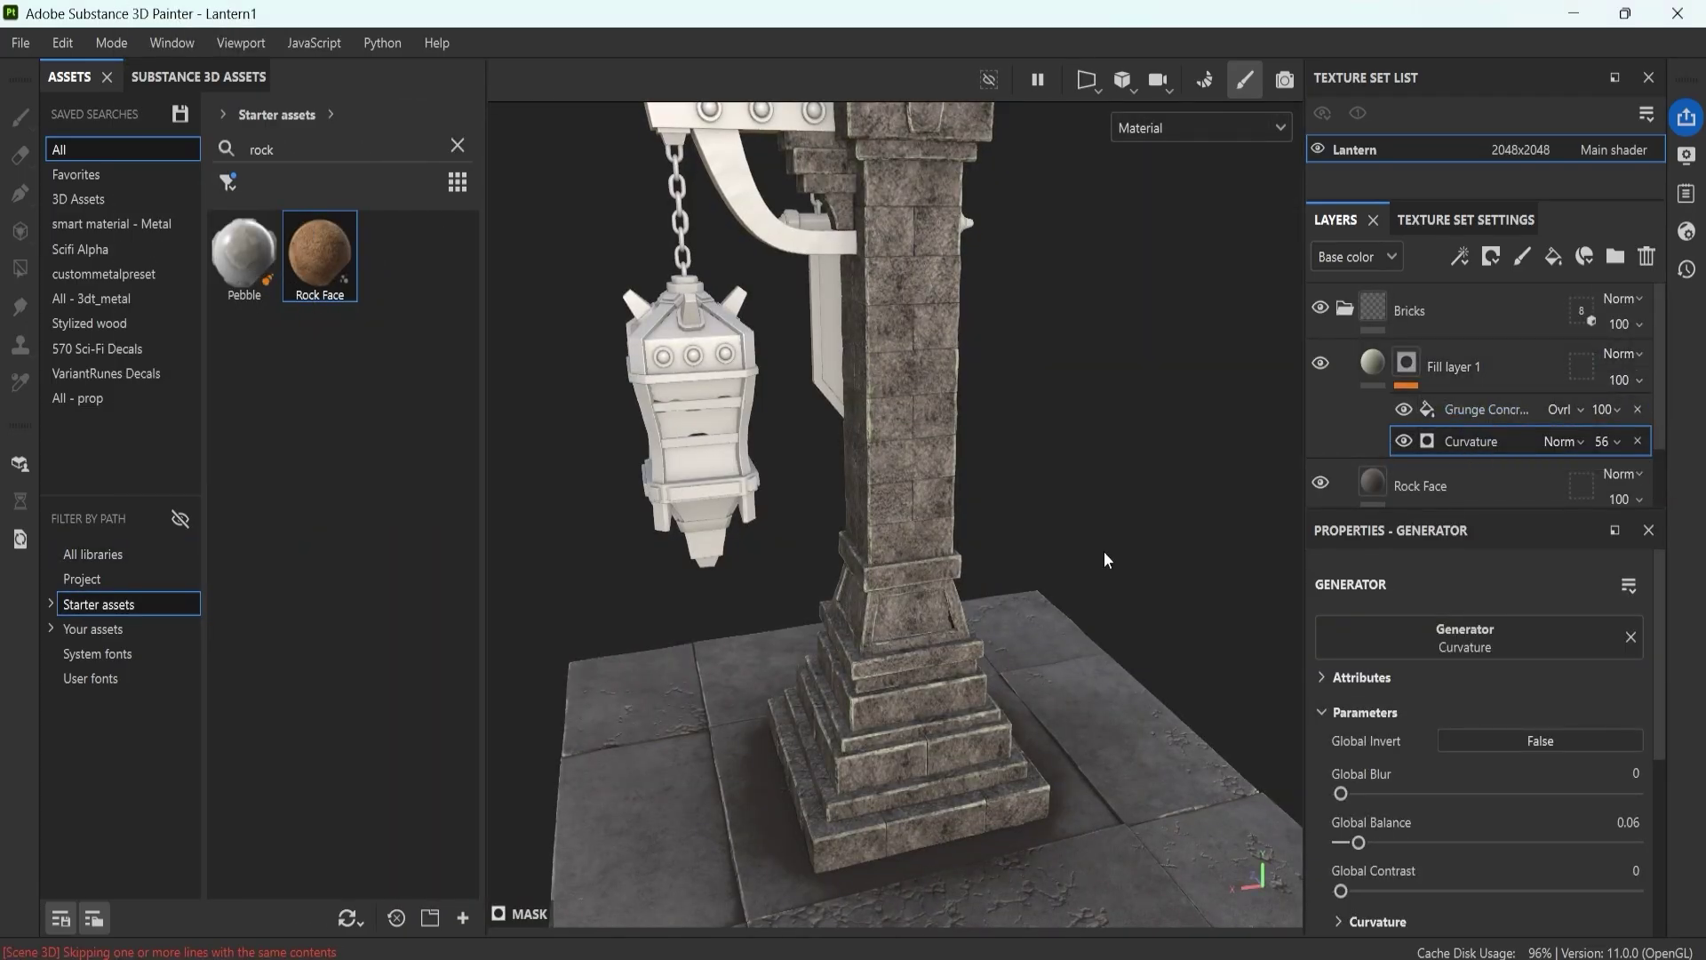
left_click_drag(1103, 550, 960, 540, "alt")
scroll(960, 541, "up", 3)
key("m")
key("m")
scroll(983, 537, "down", 2)
scroll(982, 536, "down", 7)
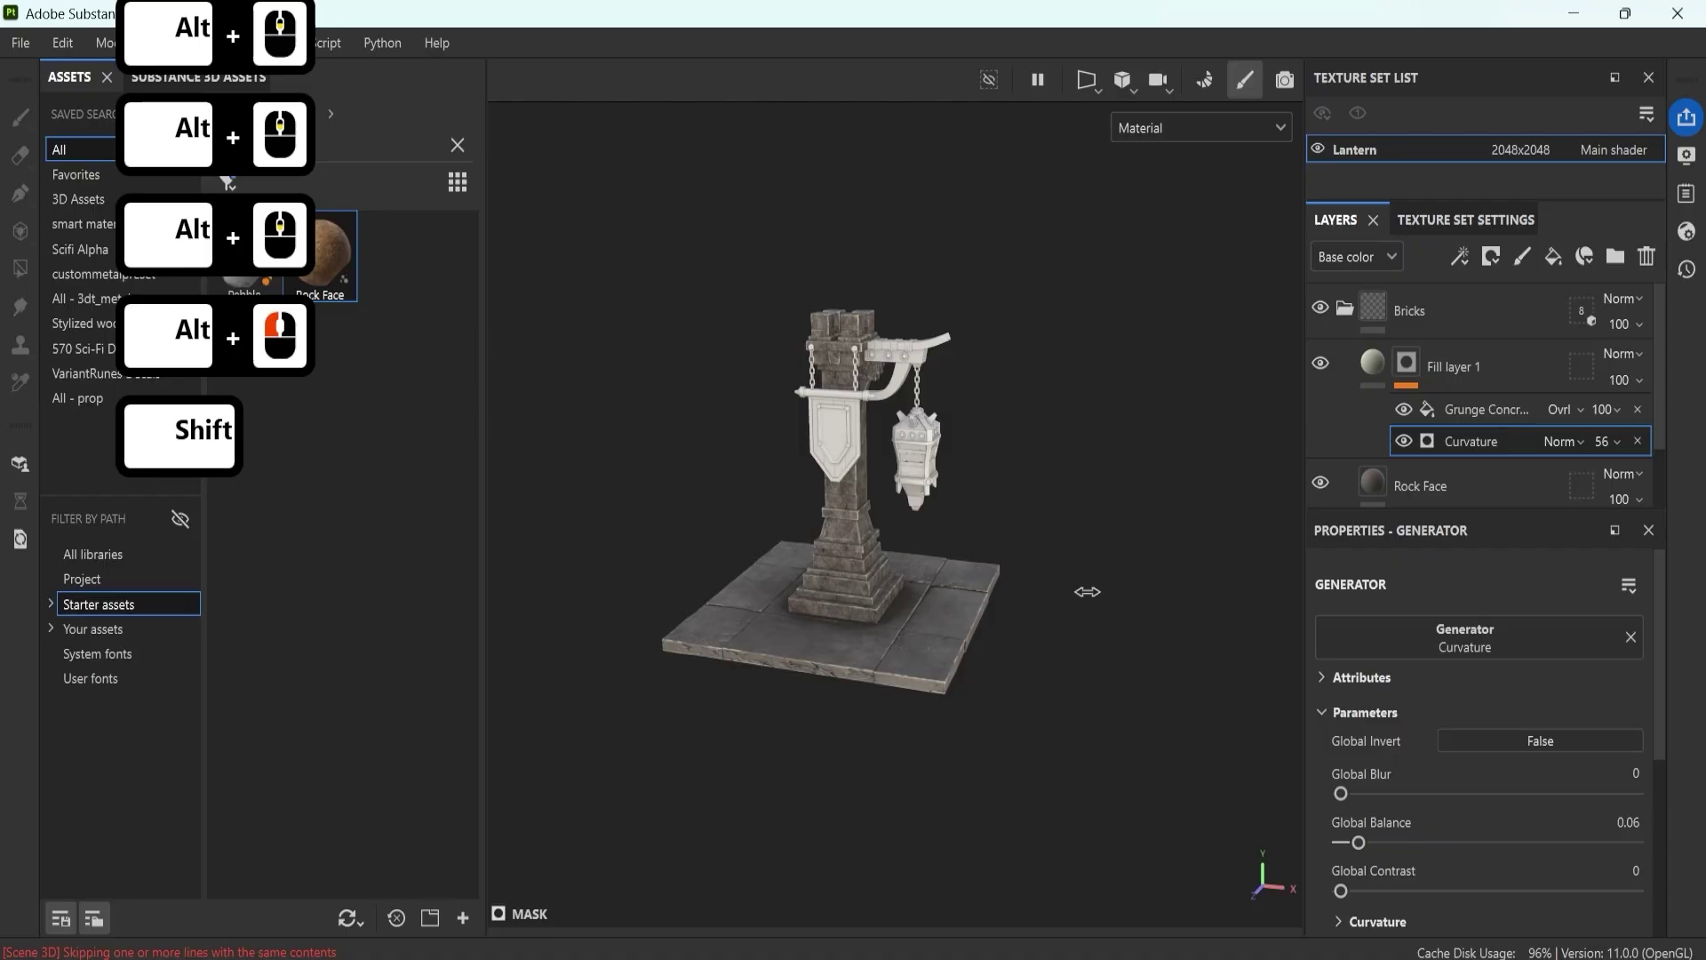
left_click_drag(1085, 591, 1200, 561, "alt")
right_click_drag(1200, 561, 1380, 472, "alt")
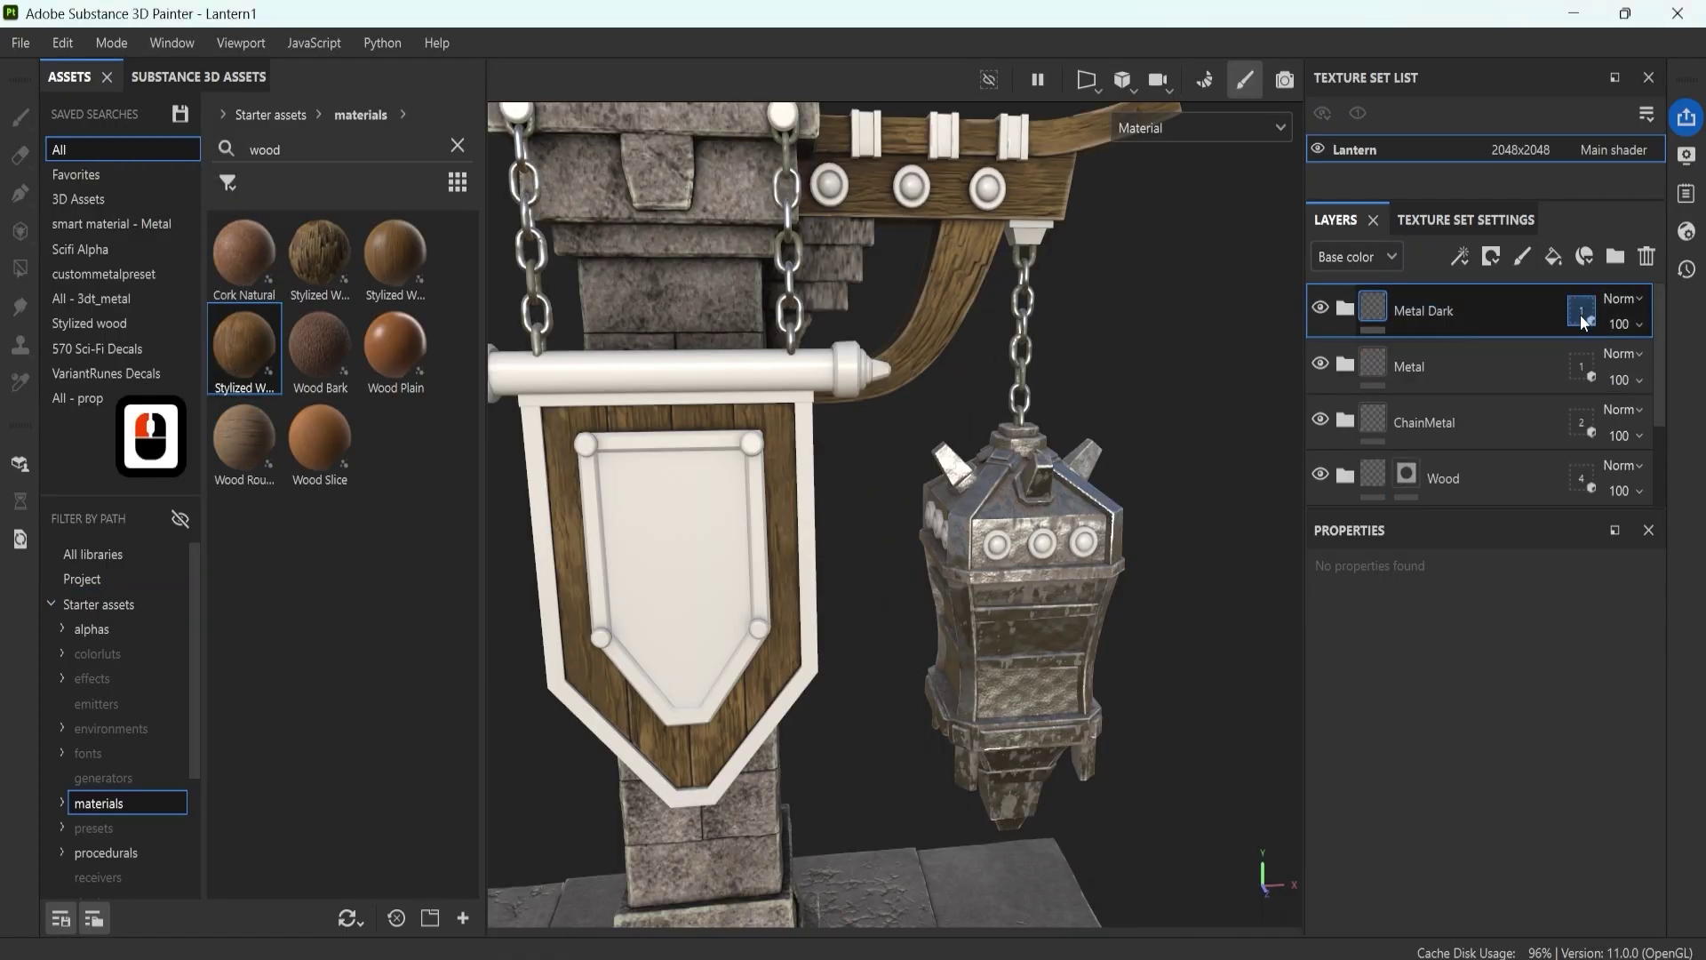
Step: Add the LanternBolts mesh to the Metal Dark folder's geometry mask
left_click(1580, 315)
left_click(1644, 609)
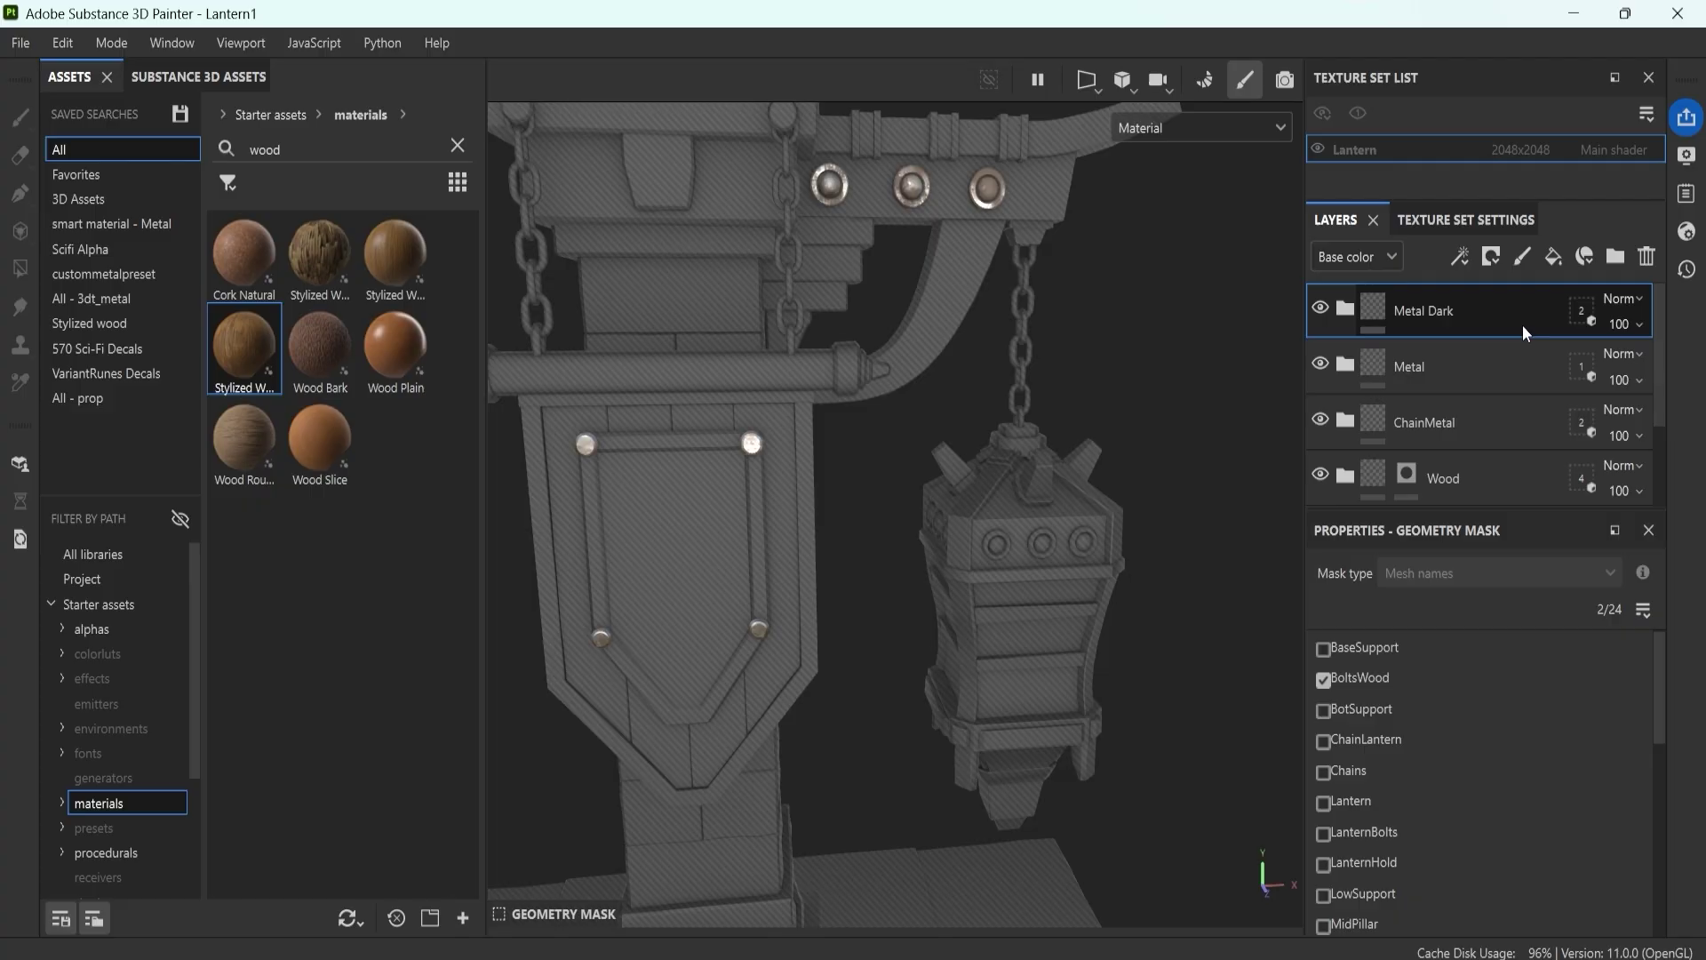
double_click(1343, 347)
left_click(1580, 316)
left_click(902, 493)
mouse_move(1131, 495)
left_mouse_down("alt")
mouse_move(902, 494)
mouse_move(942, 559)
left_mouse_up("alt")
middle_click_drag(941, 560, 866, 534, "shift")
right_click_drag(866, 533, 799, 560, "alt")
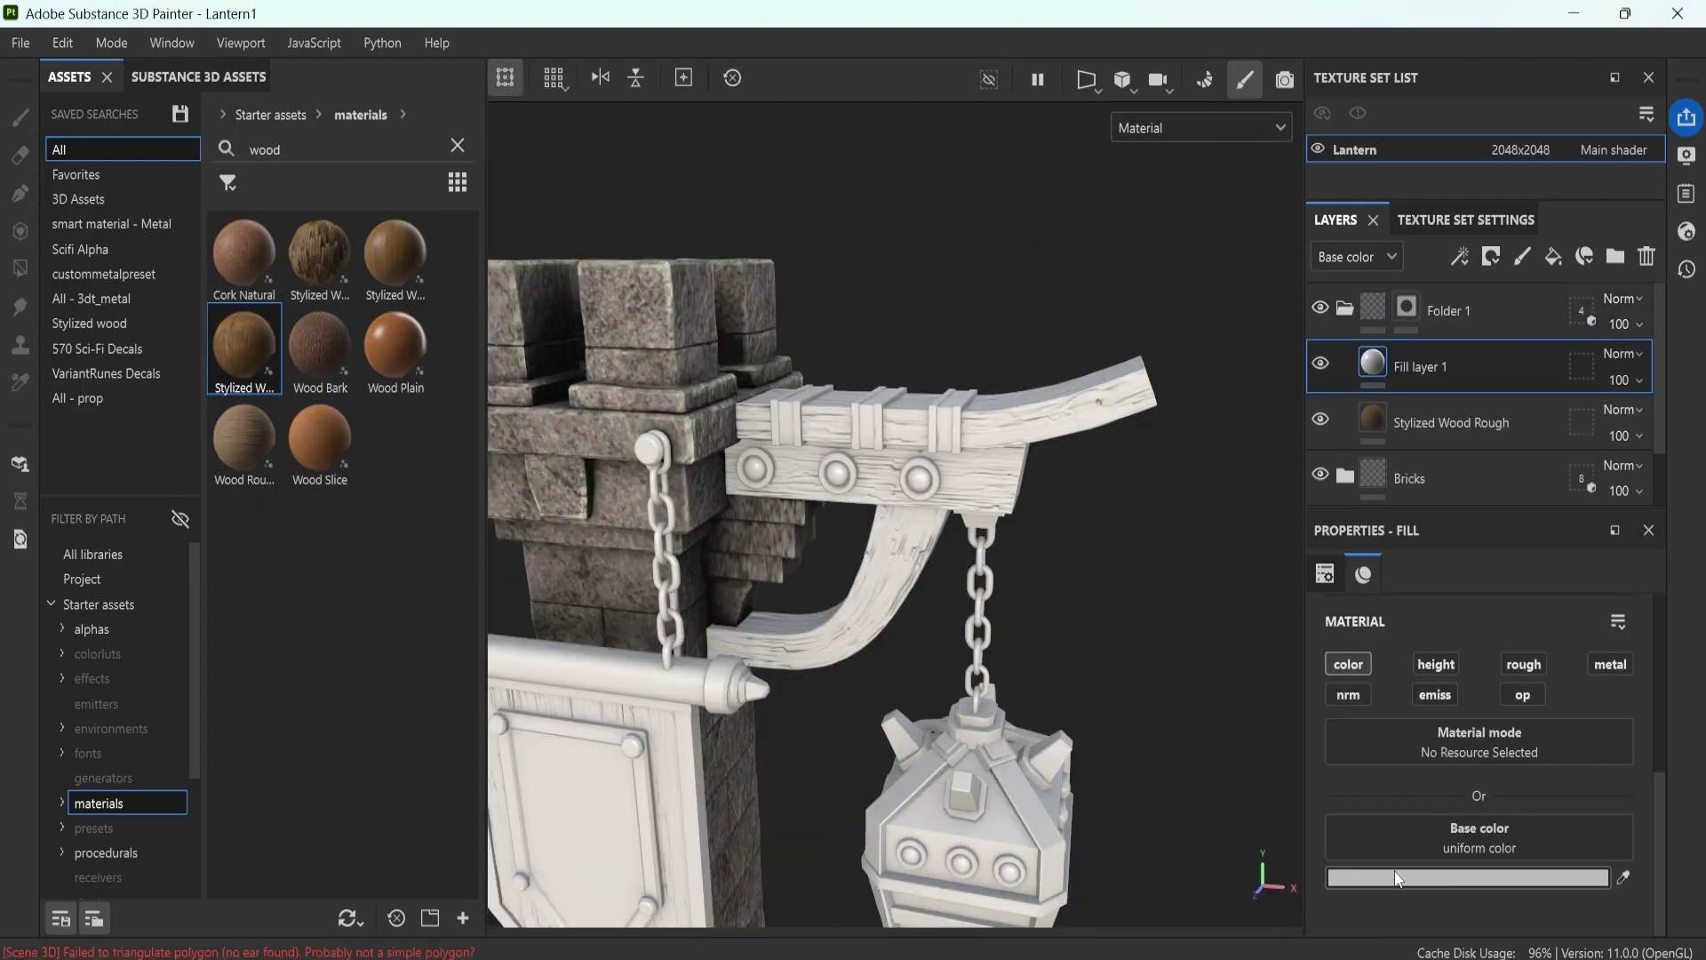
Step: Add a beige highlight fill layer masked by a thinned Curvature generator
left_click(1395, 870)
left_click(1212, 635)
left_click(1428, 374)
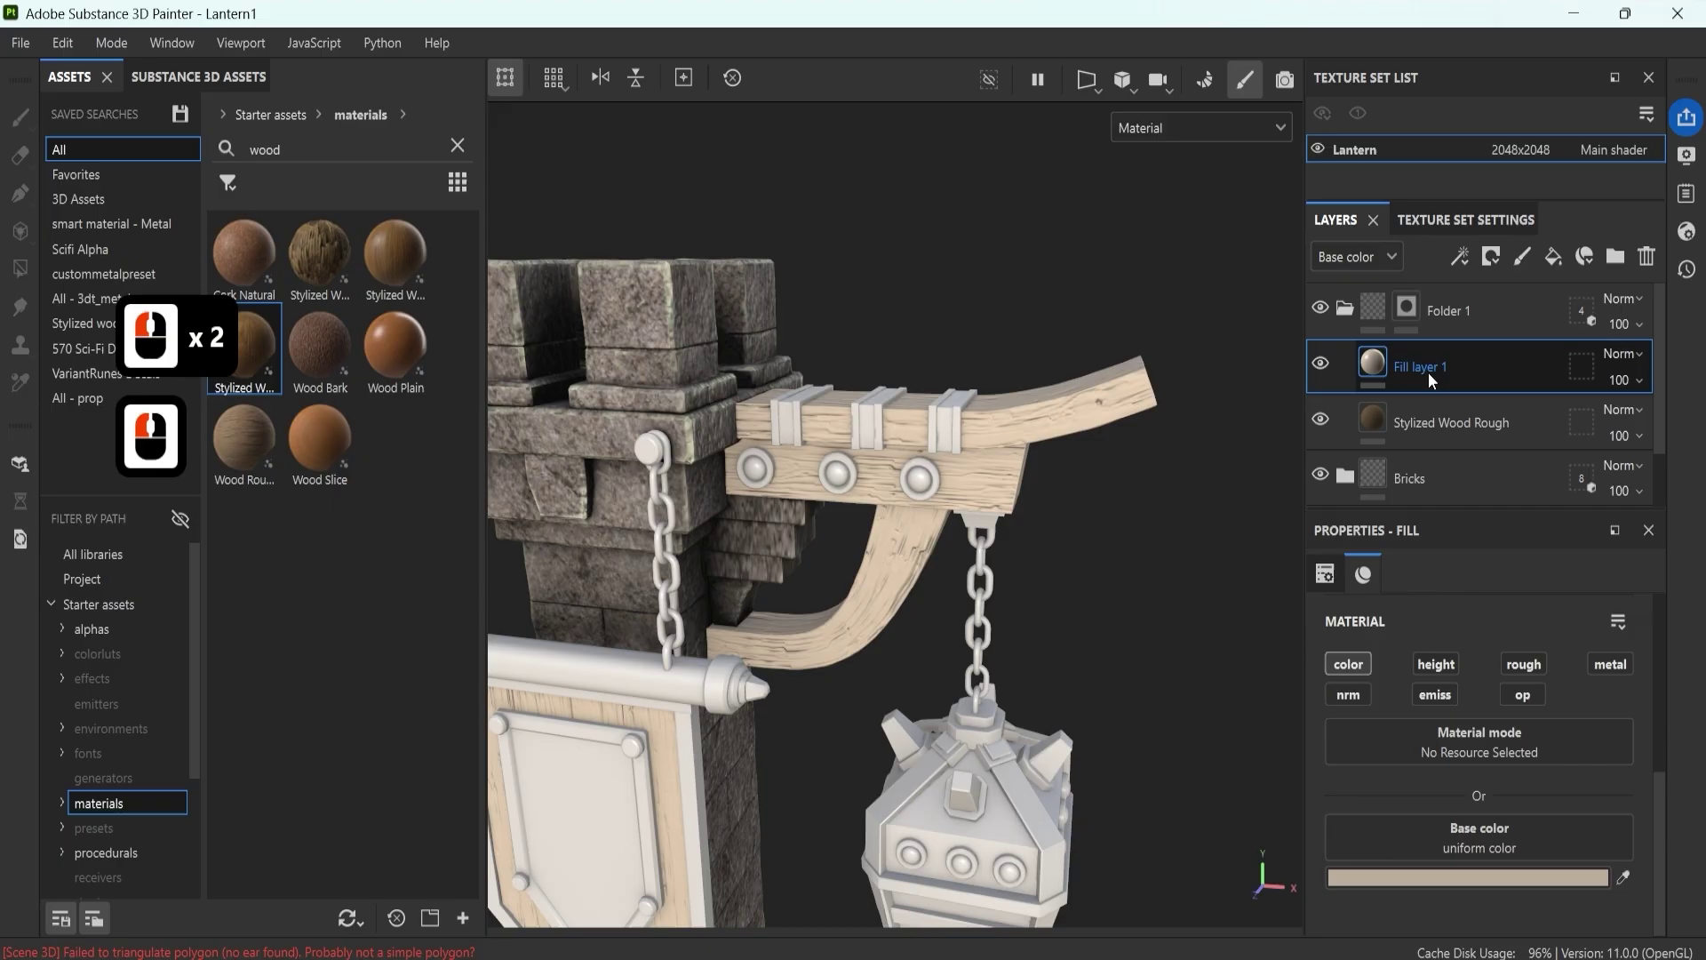
right_click(1428, 372)
left_click(1465, 637)
left_click(1396, 839)
left_click_drag(1346, 846, 1353, 849)
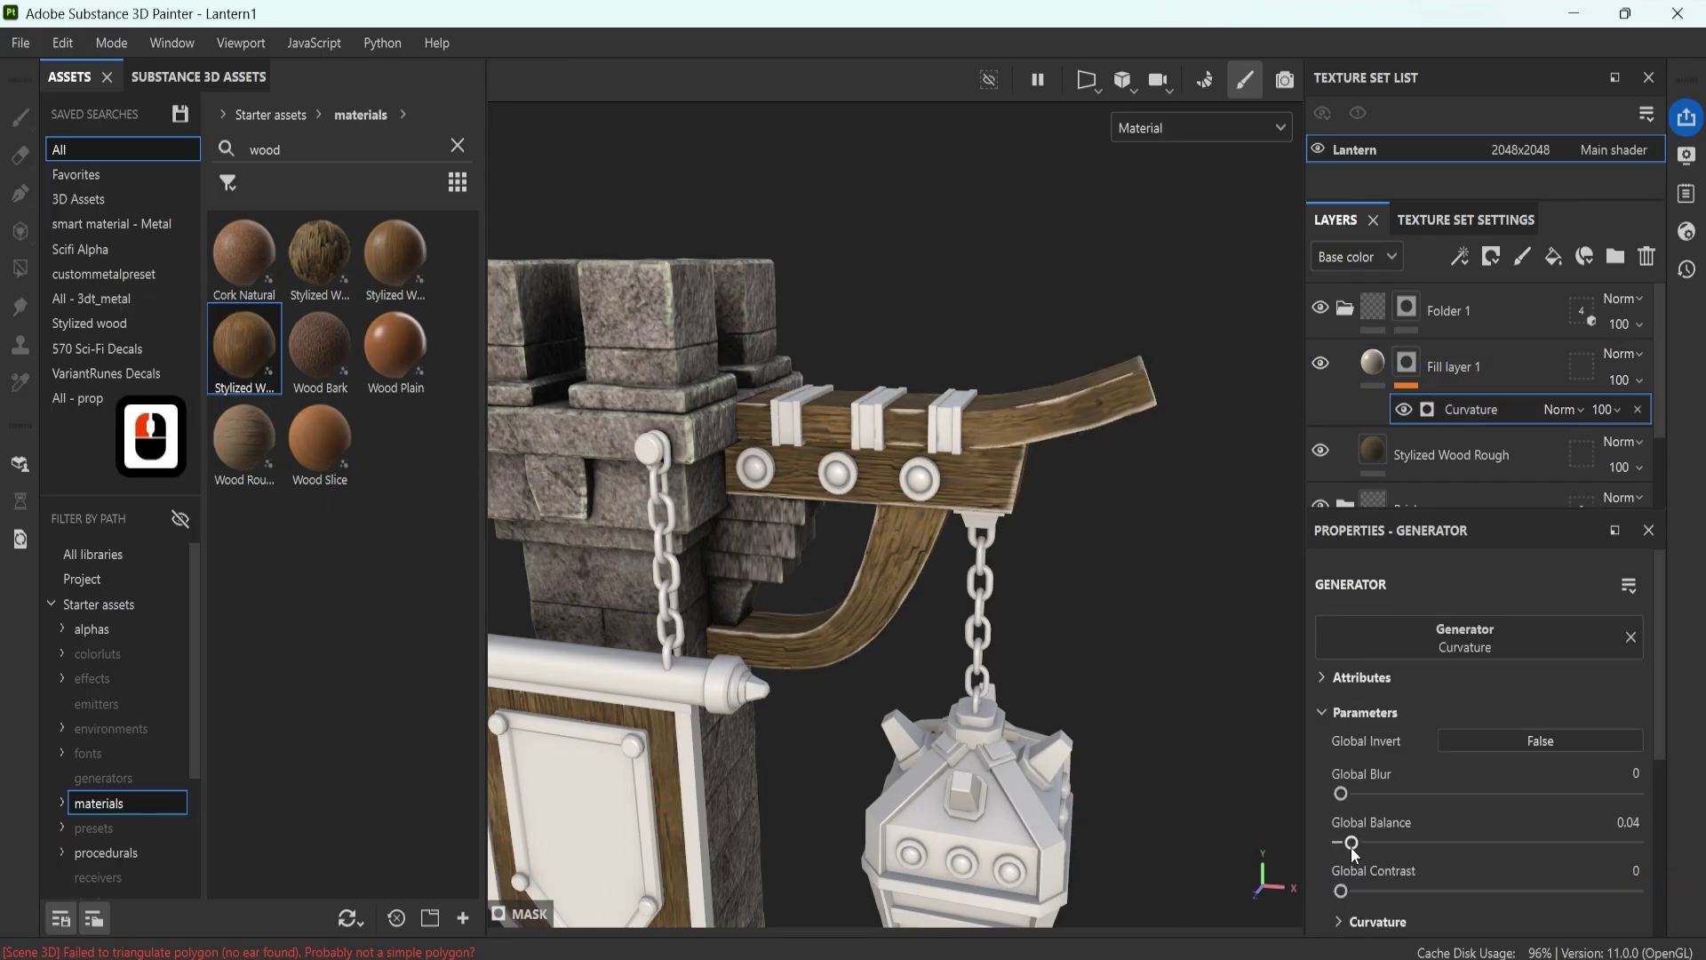
scroll(893, 533, "down", 4)
scroll(893, 533, "up", 6)
Step: Add a dirt fill layer with a Dirt generator mask and set its buildup
left_click(1490, 256)
right_click(1465, 262)
left_click(1487, 638)
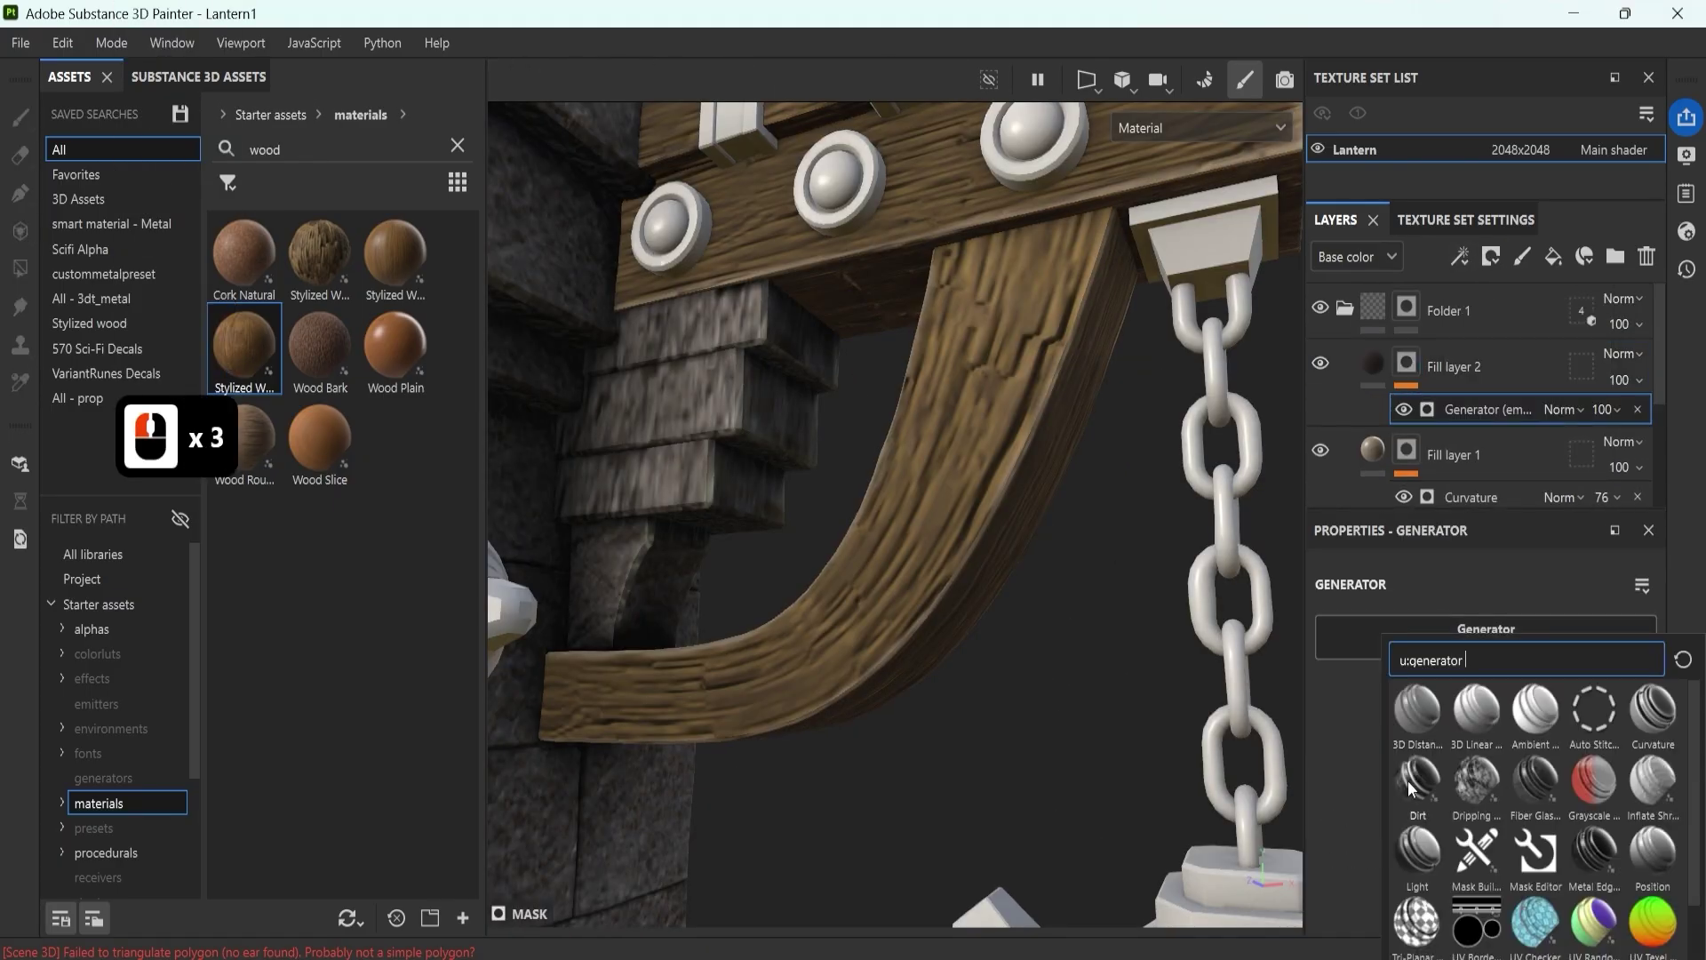
left_click(1417, 779)
left_click_drag(1488, 826, 1434, 872)
scroll(954, 562, "down", 3)
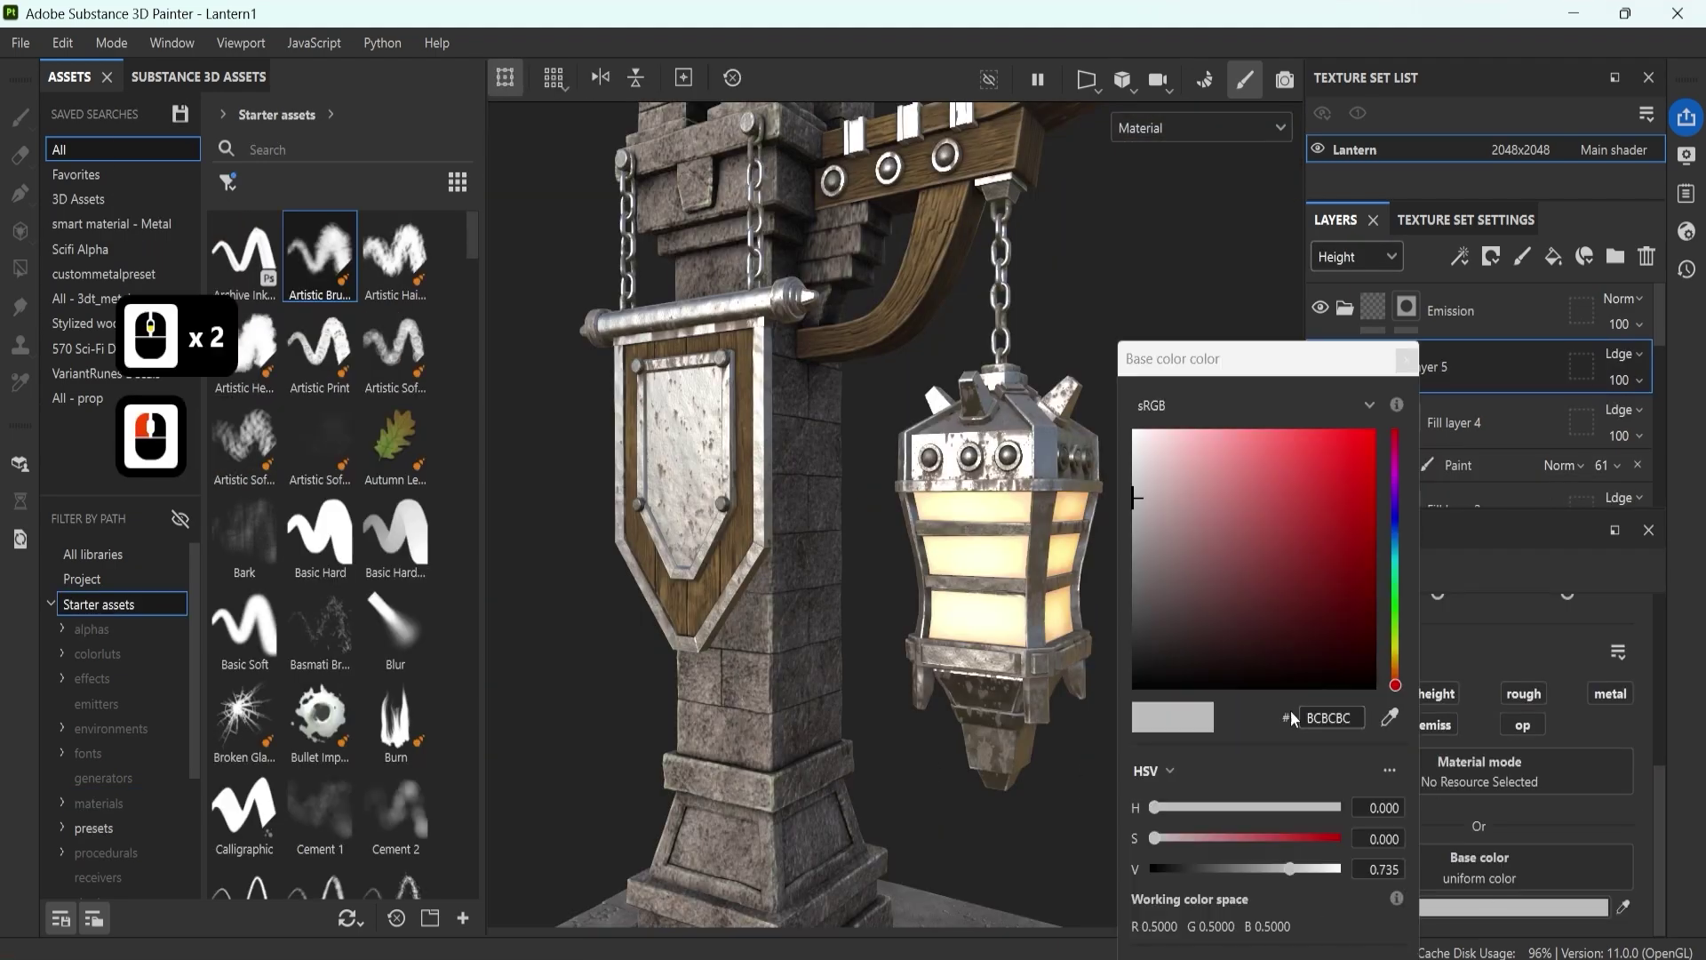
Step: Add a generator effect to Fill layer 5 and adjust the Dirt effect's opacity
left_click(1438, 741)
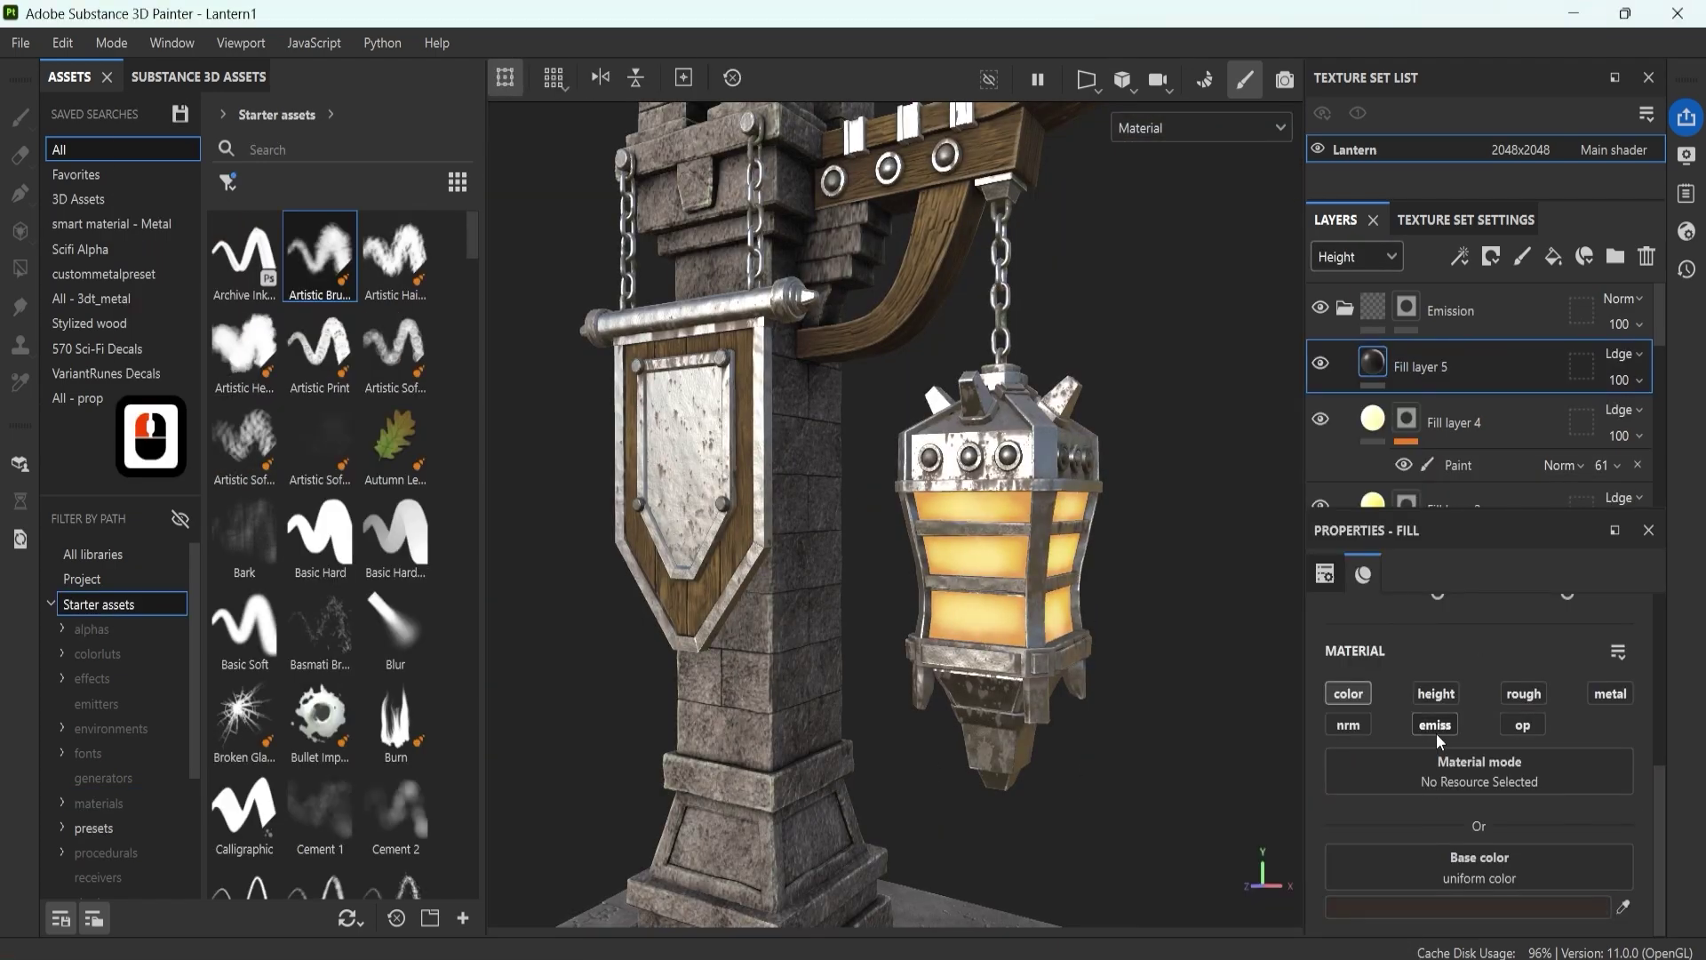
left_click(1459, 256)
left_click(1520, 286)
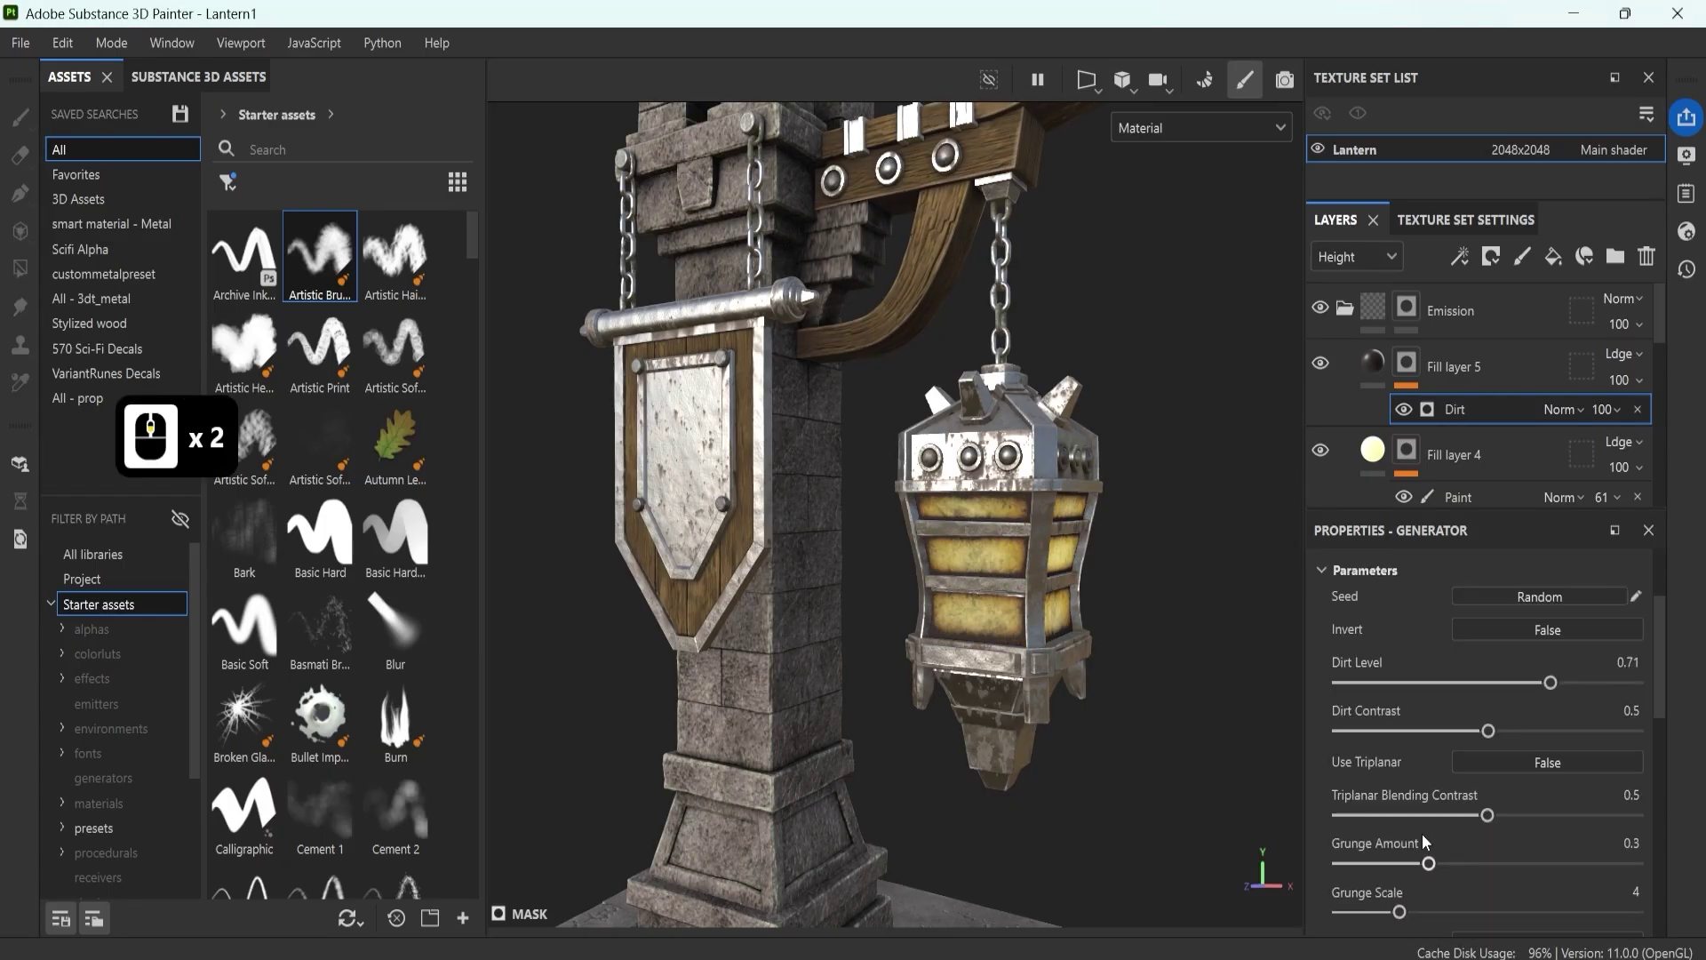
left_click_drag(1410, 901, 1524, 420, "alt")
left_click(1604, 408)
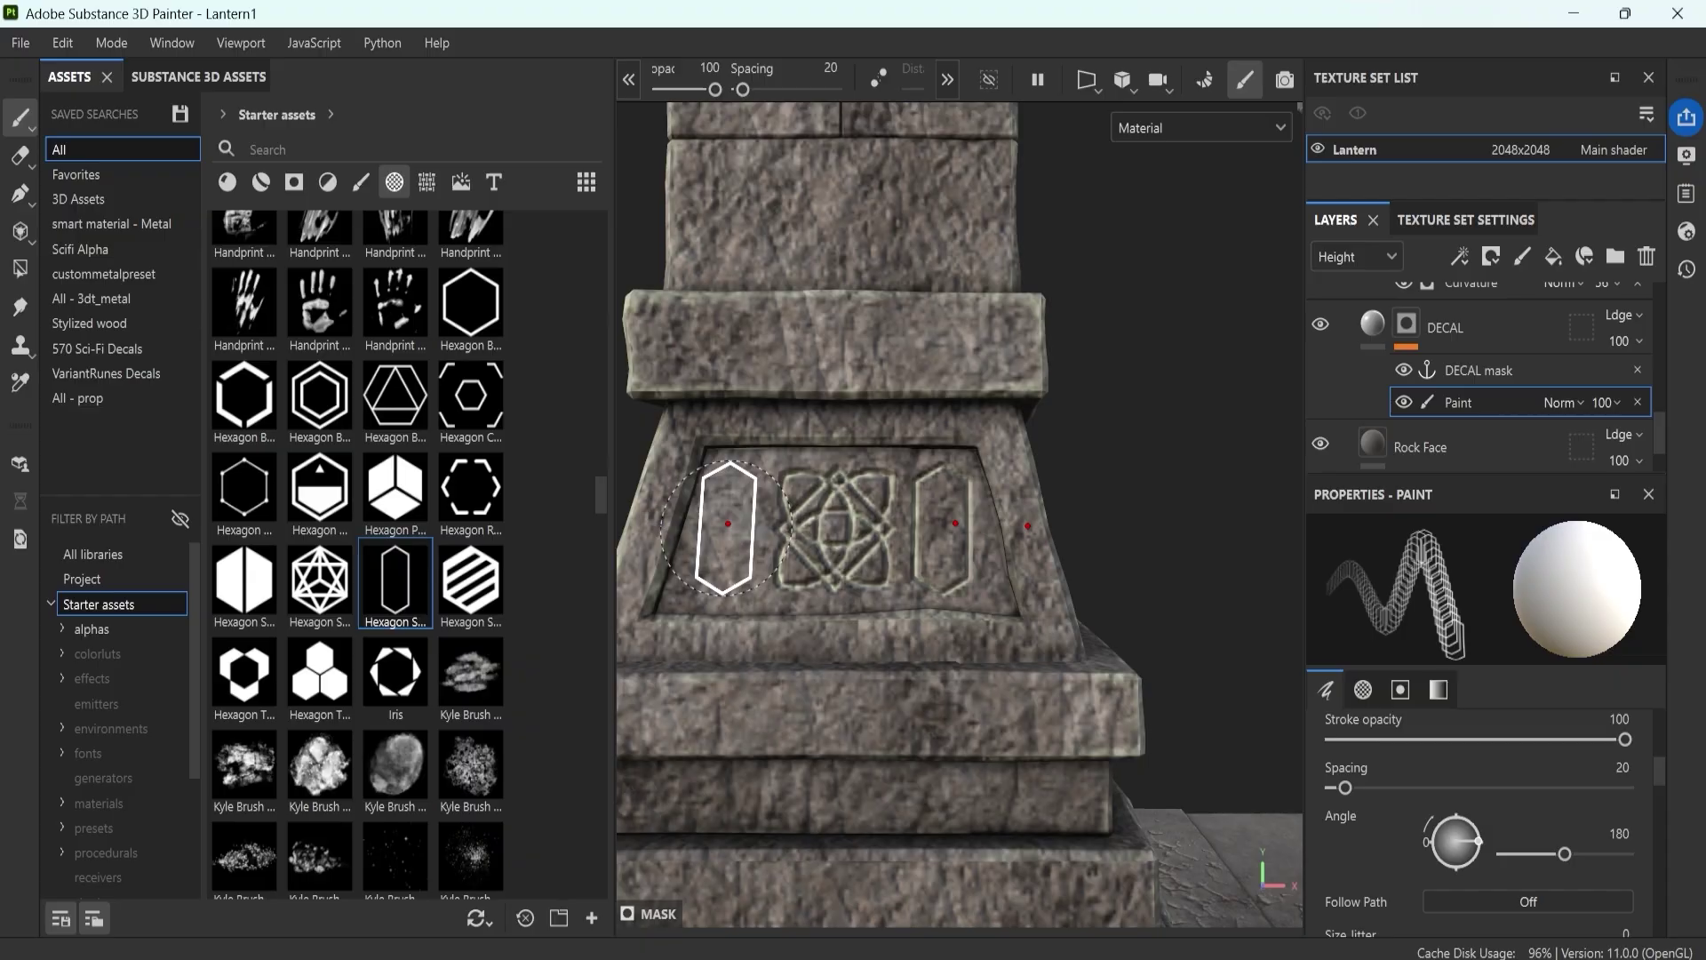
left_click_drag(729, 522, 797, 534, "alt")
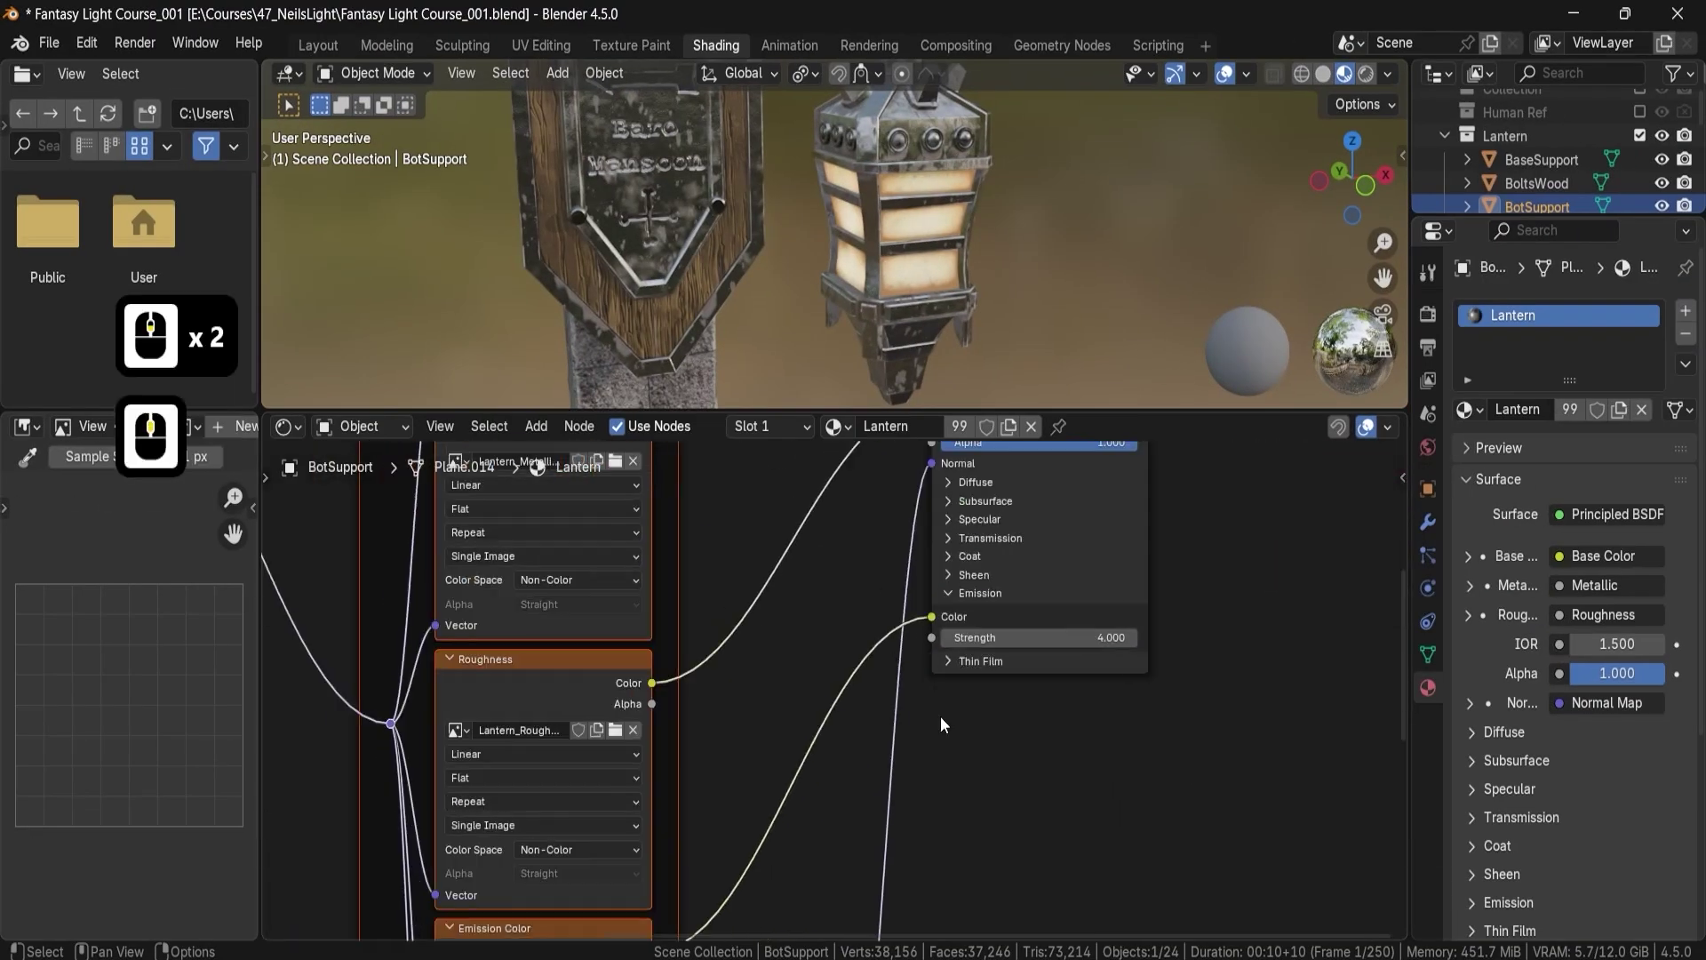
Step: Add an RGB Curves node and move the backdrop plane into a new Backdrop collection
key("shift+a")
type("curve")
key("Return")
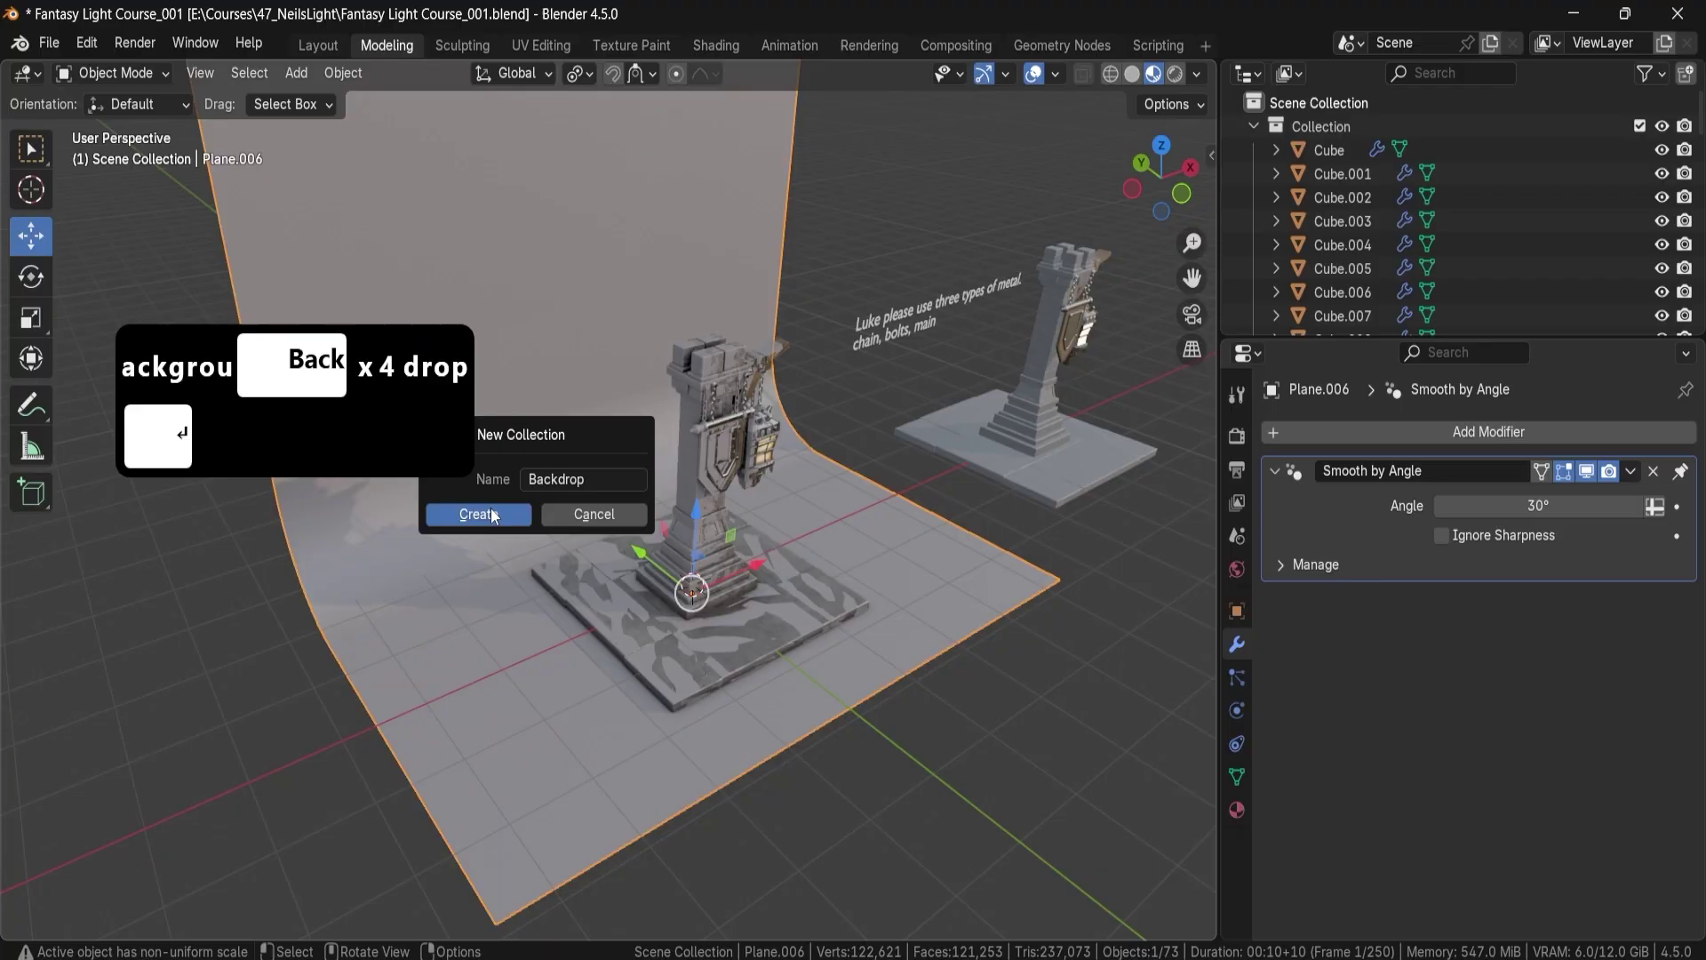
left_click(492, 516)
scroll(816, 517, "up", 4)
mouse_move(816, 518)
middle_mouse_down("shift")
mouse_move(579, 538)
mouse_move(497, 580)
middle_mouse_up("shift")
scroll(580, 537, "down", 2)
scroll(579, 537, "up", 3)
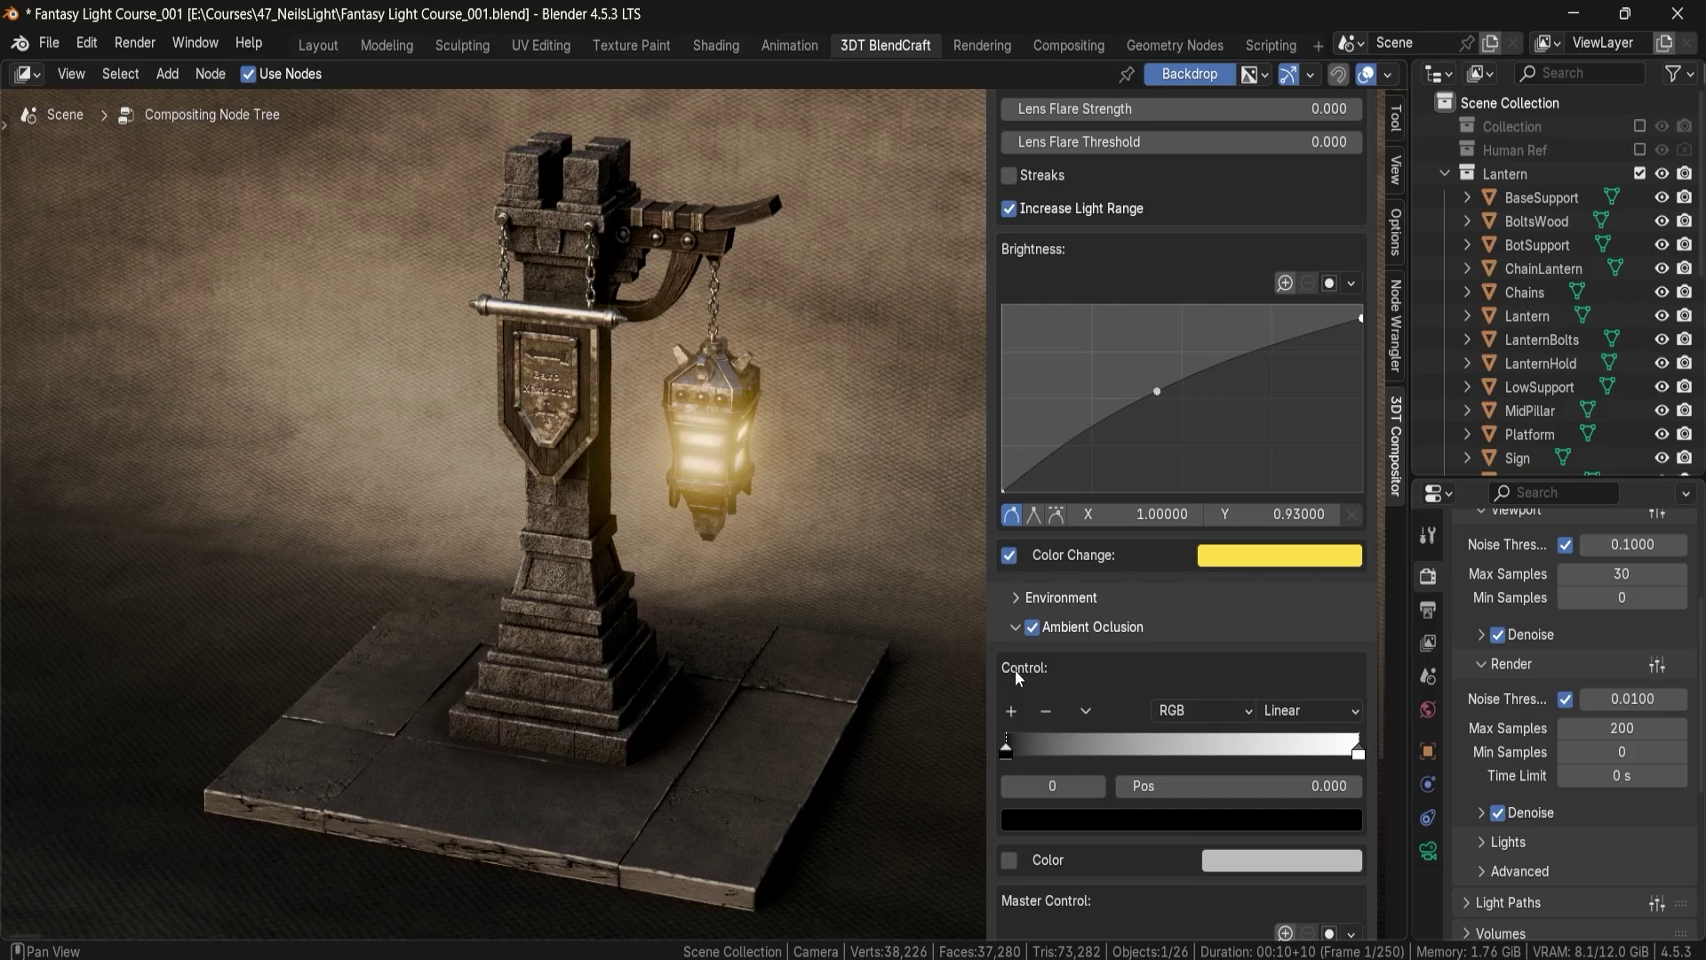
scroll(1016, 677, "down", 1)
Step: Enable the occlusion Color tint and set the ramp's black stop to #121212
left_click(1280, 813)
left_click(1009, 811)
left_click(1093, 772)
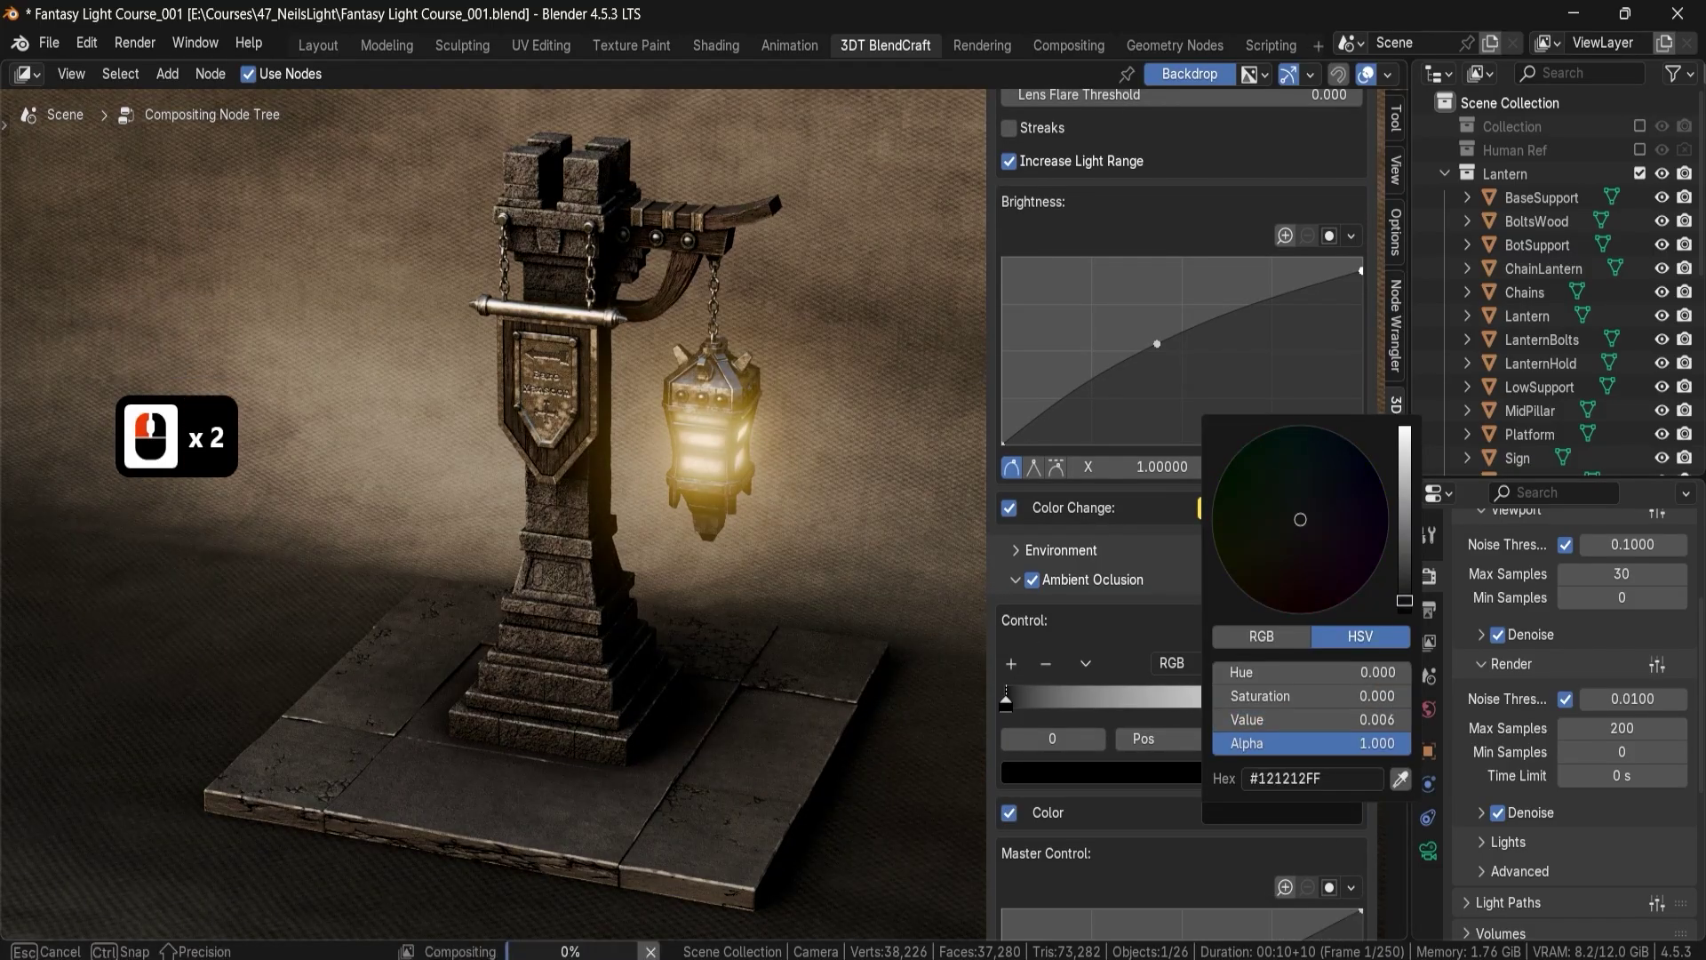